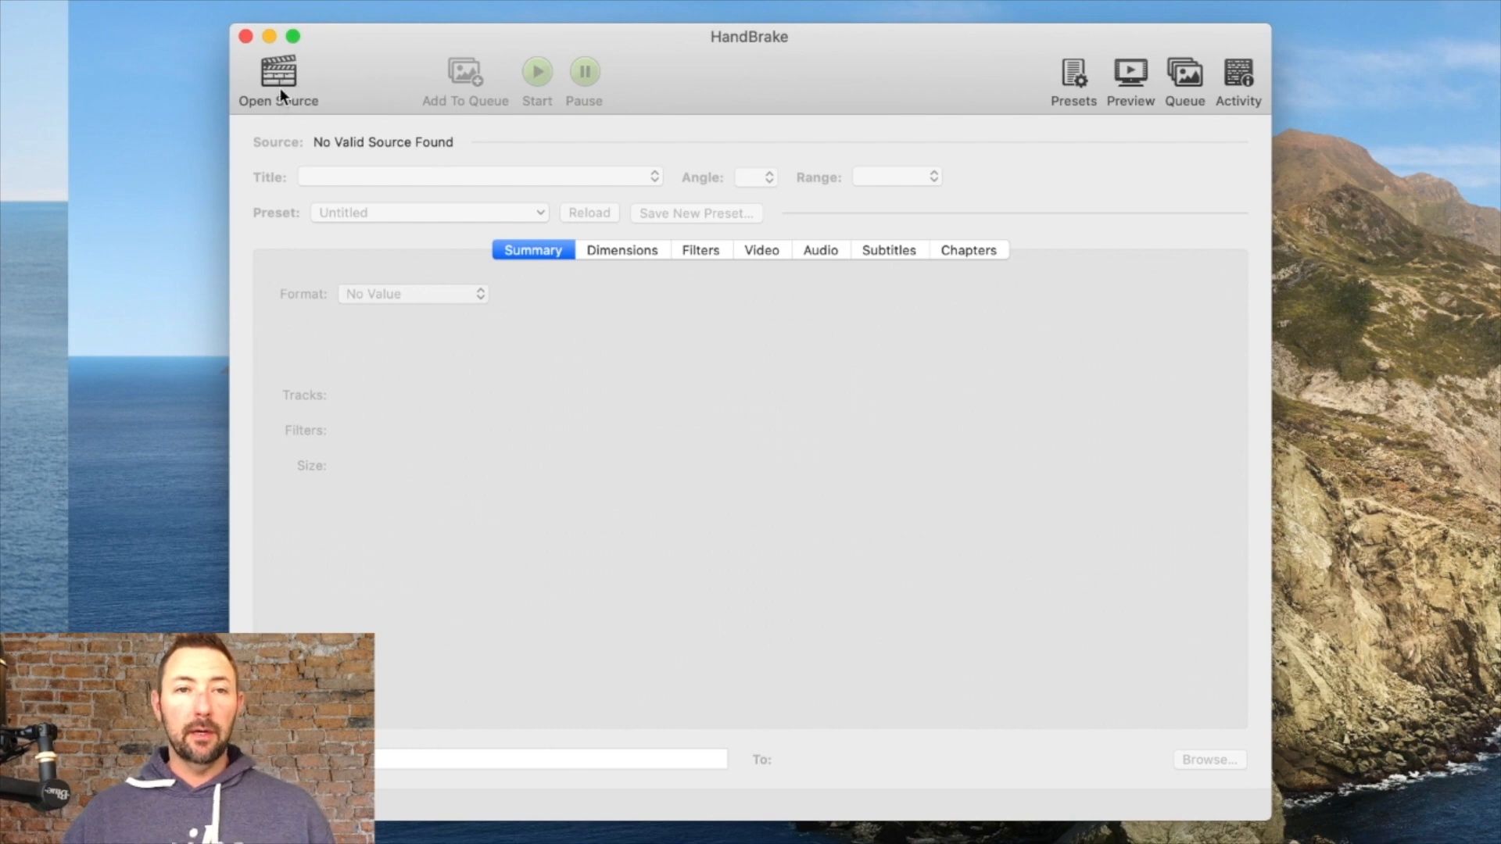
# Step: Open the source browser and enter the Living downtown Portland folder on the 5TB Unedited drive
pyautogui.click(282, 82)
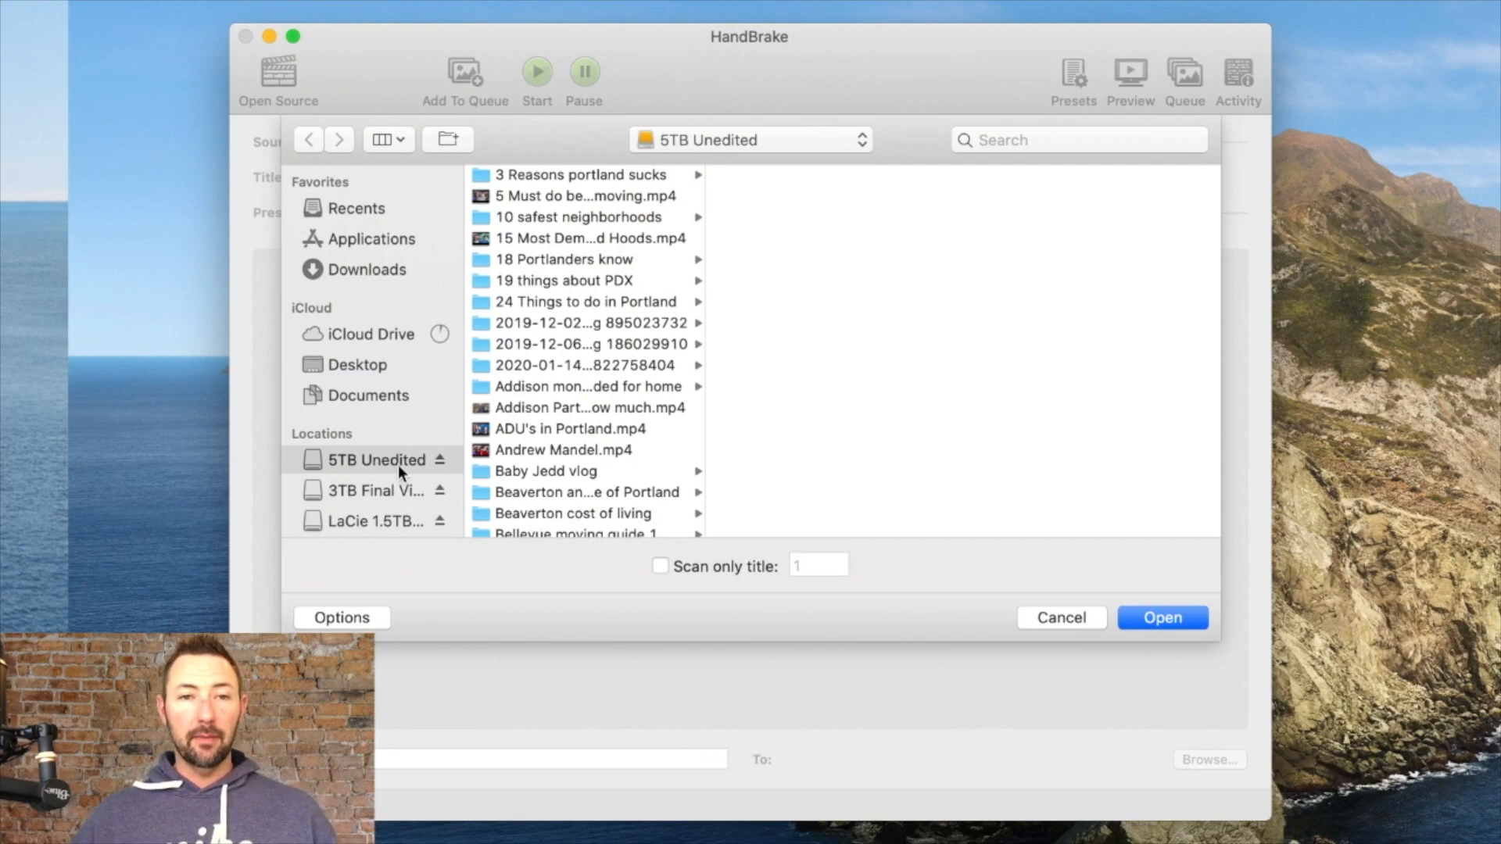
pyautogui.scroll(-10, 524, 465)
pyautogui.scroll(-10, 531, 470)
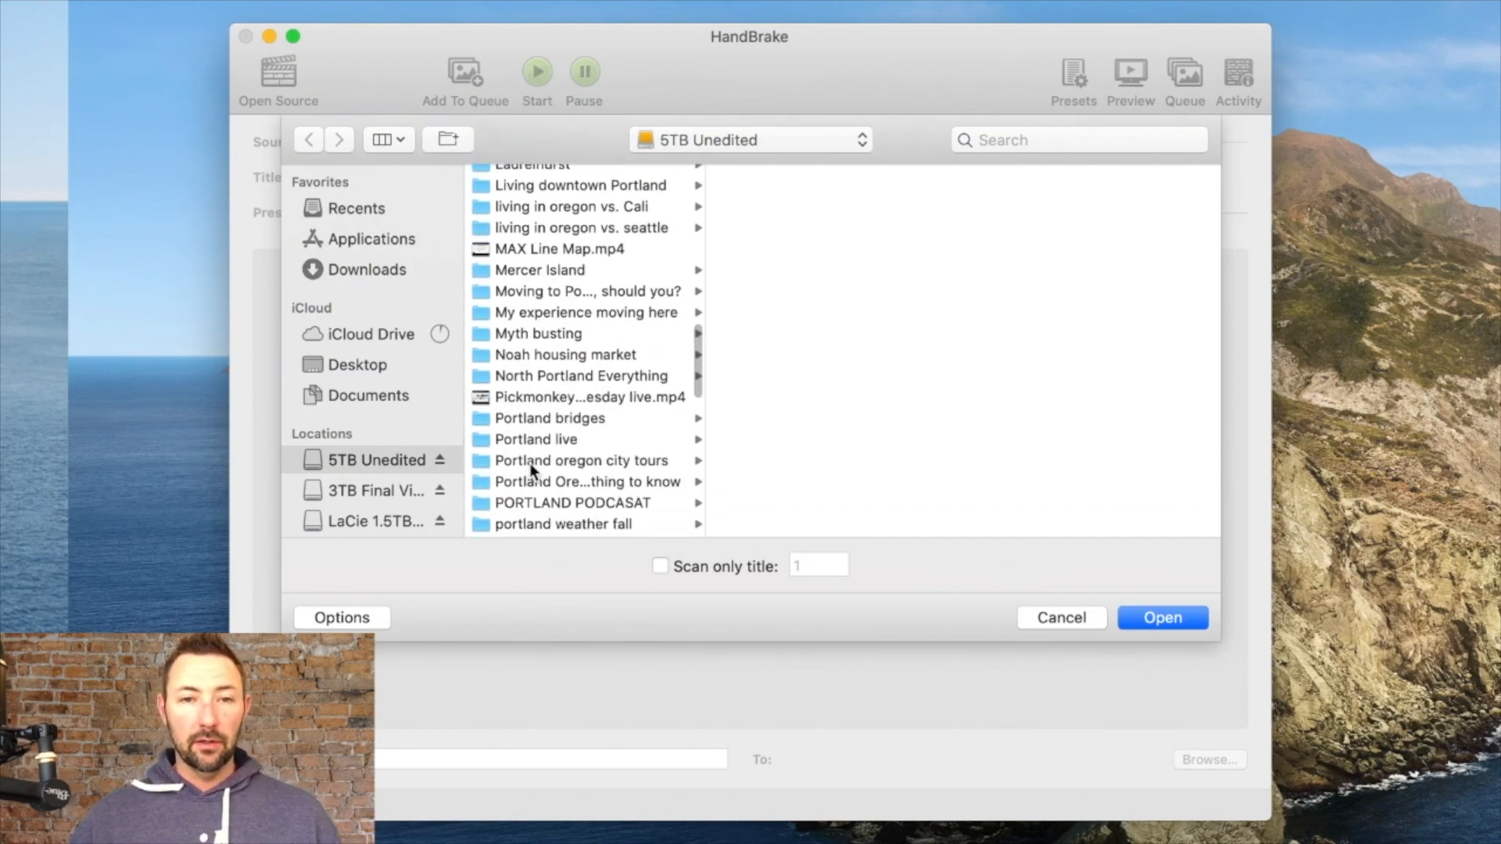
pyautogui.scroll(-10, 531, 470)
pyautogui.scroll(-10, 528, 457)
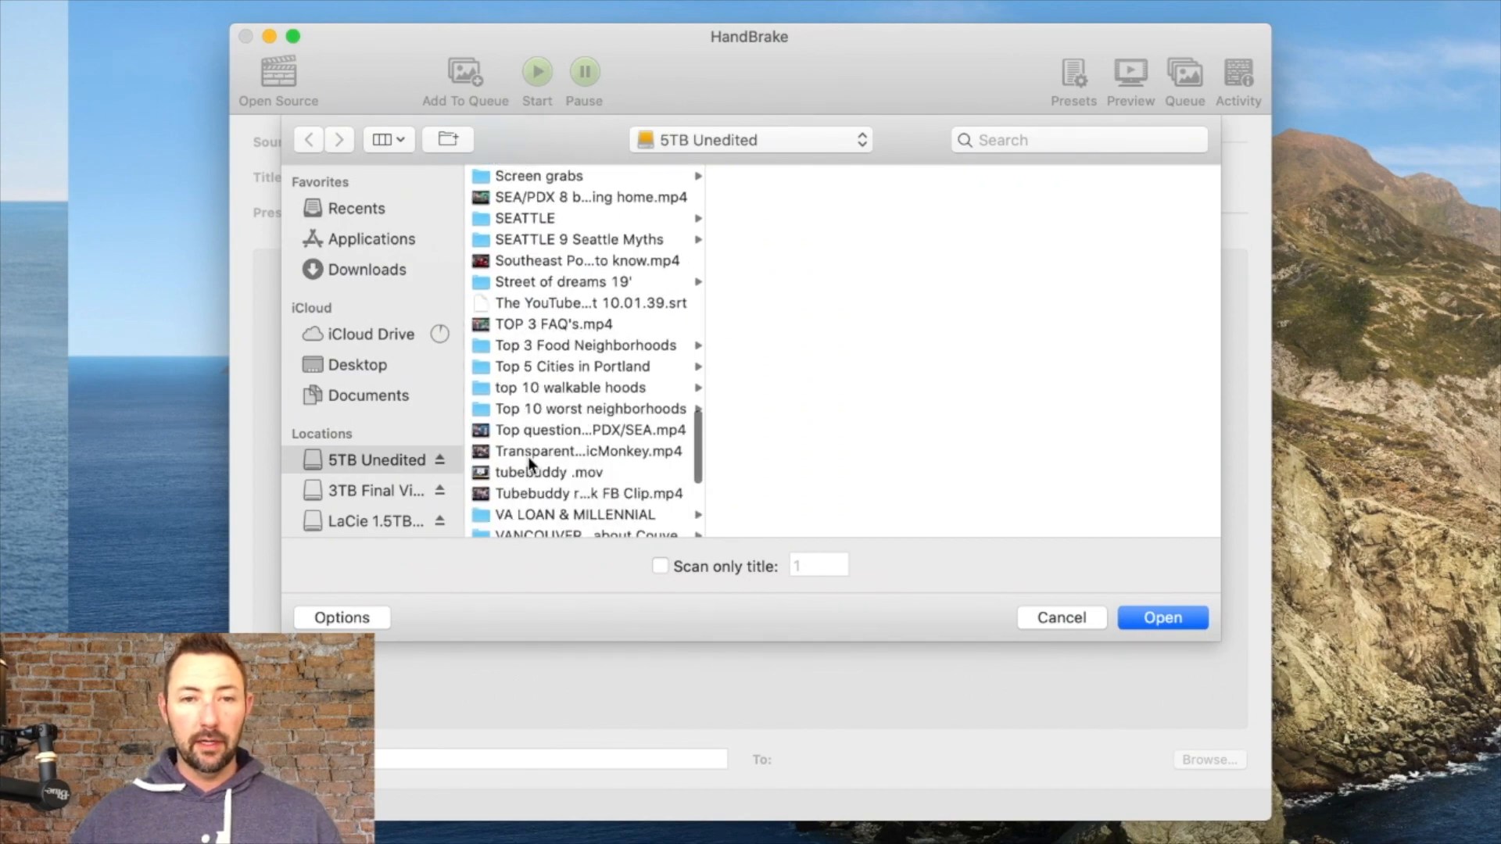
pyautogui.scroll(12, 528, 456)
pyautogui.scroll(10, 527, 456)
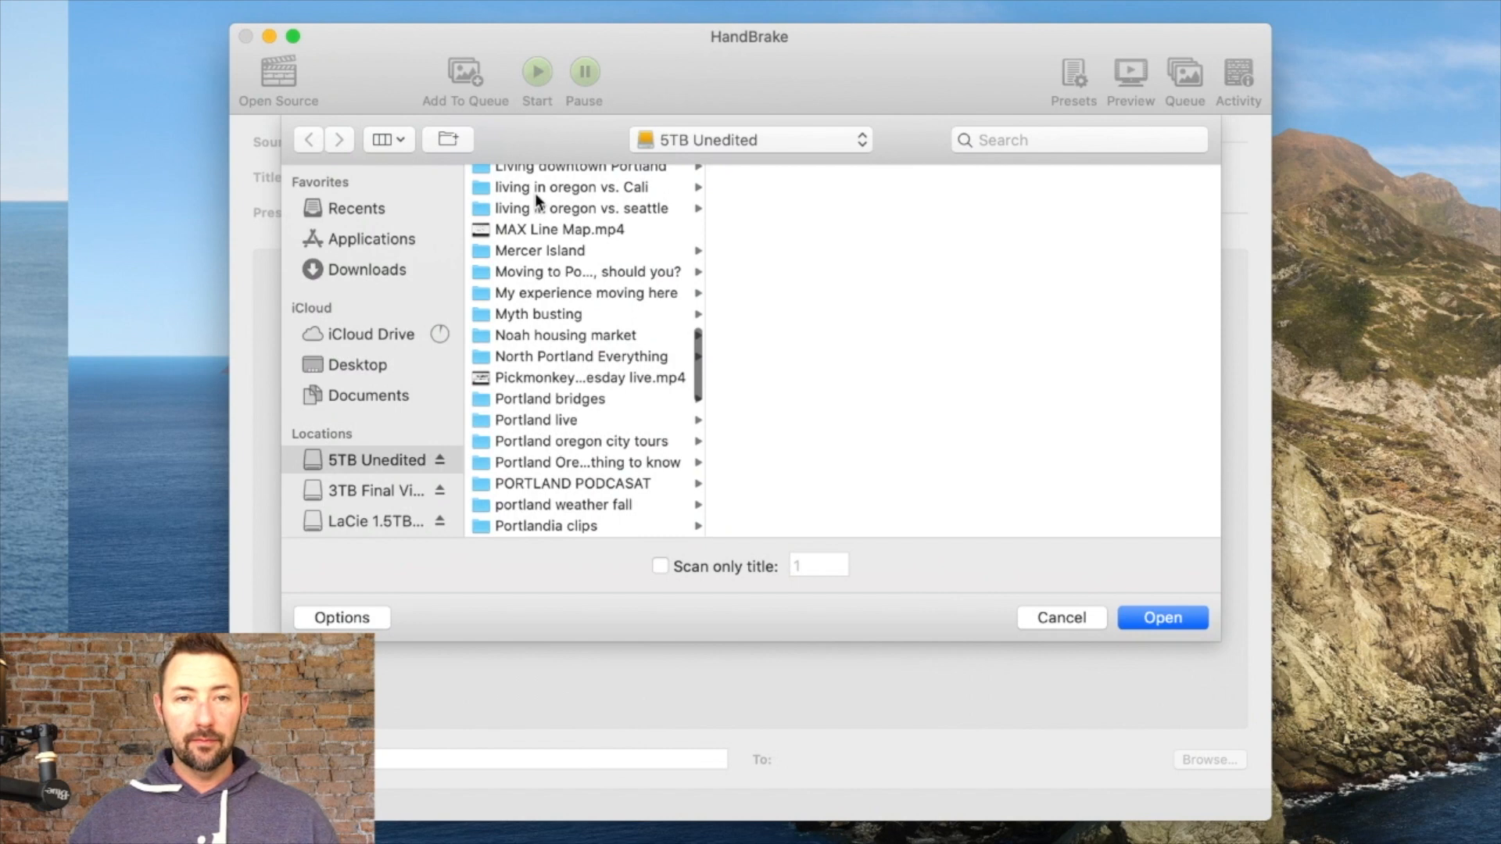
pyautogui.click(532, 171)
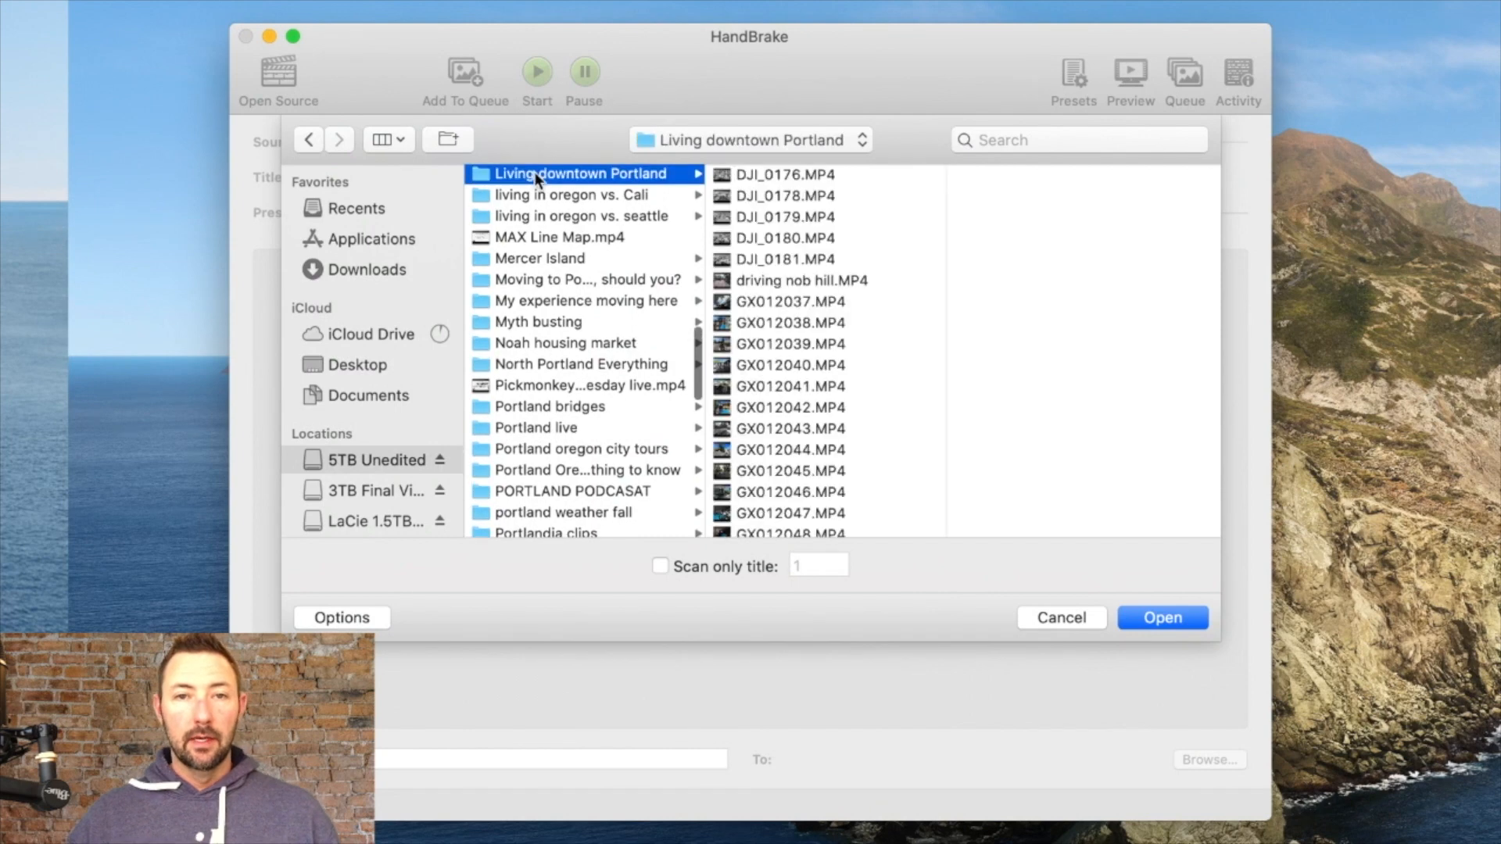
# Step: Preview the clips and open GX012037.MP4 as the source video
pyautogui.click(792, 319)
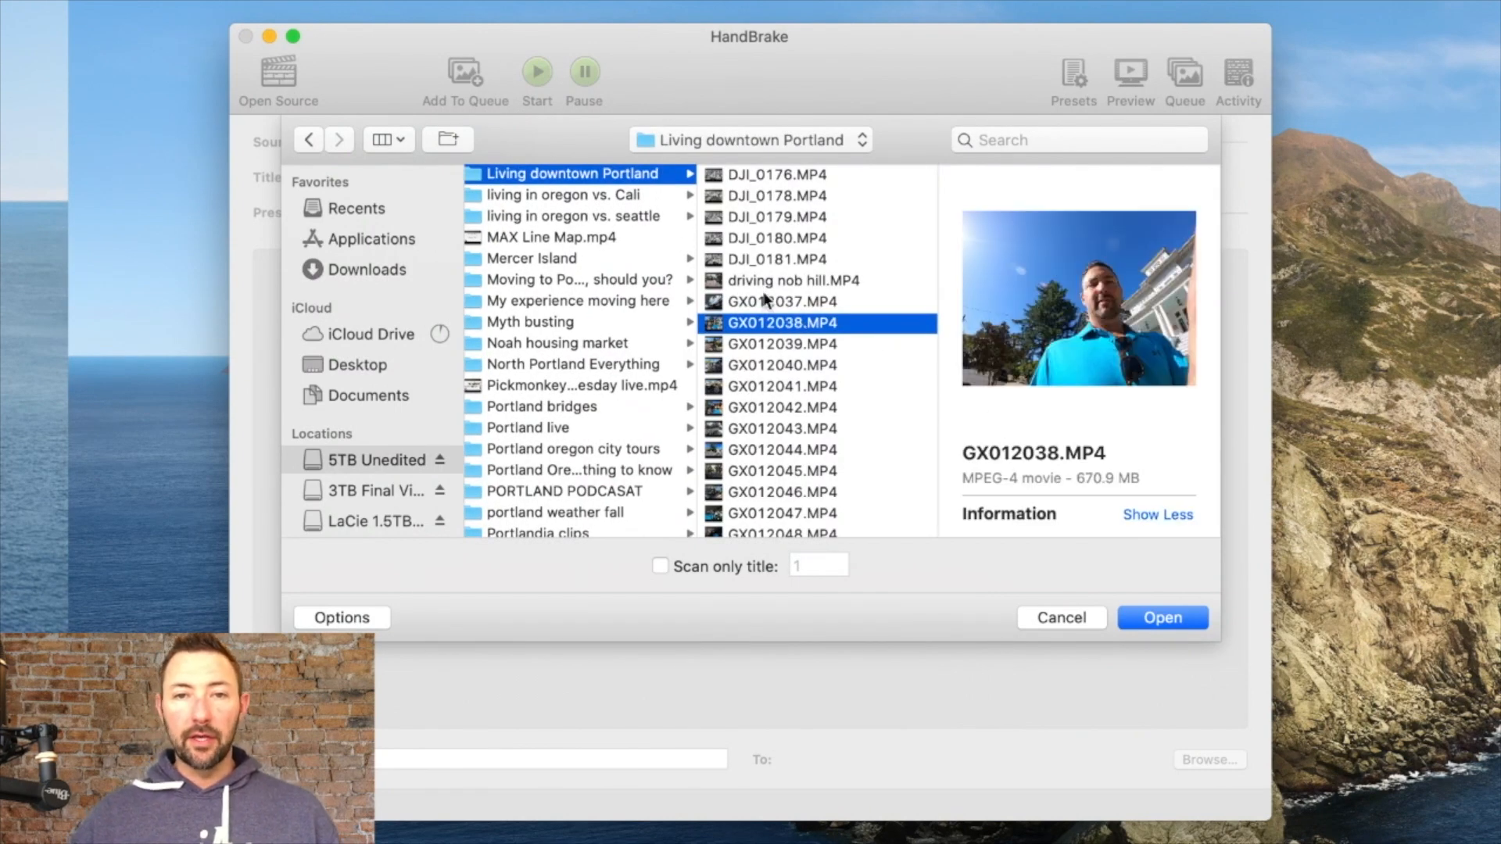
pyautogui.click(766, 301)
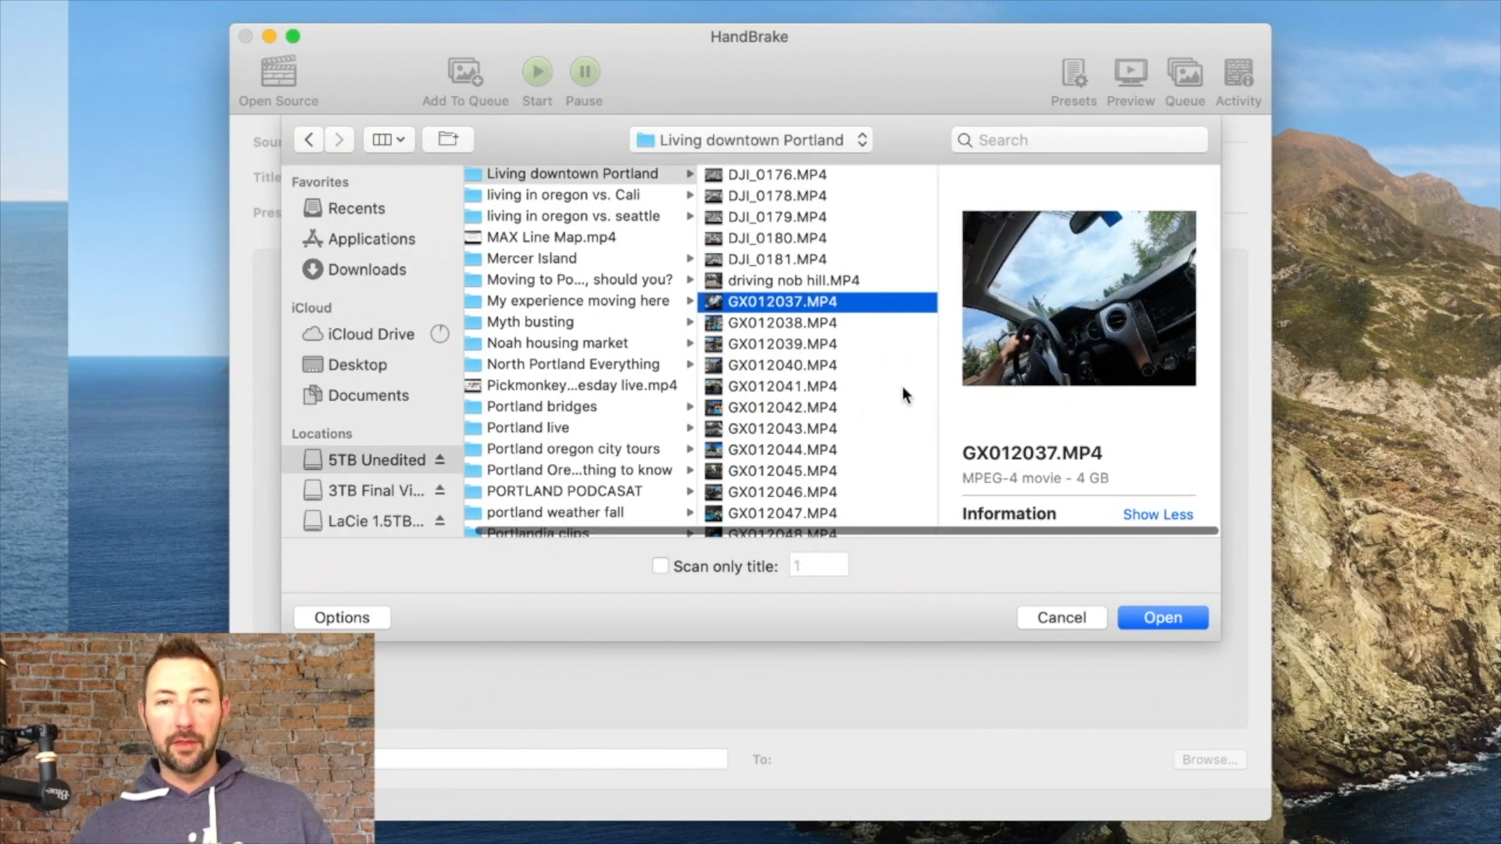
pyautogui.scroll(-3, 808, 391)
pyautogui.scroll(-10, 809, 391)
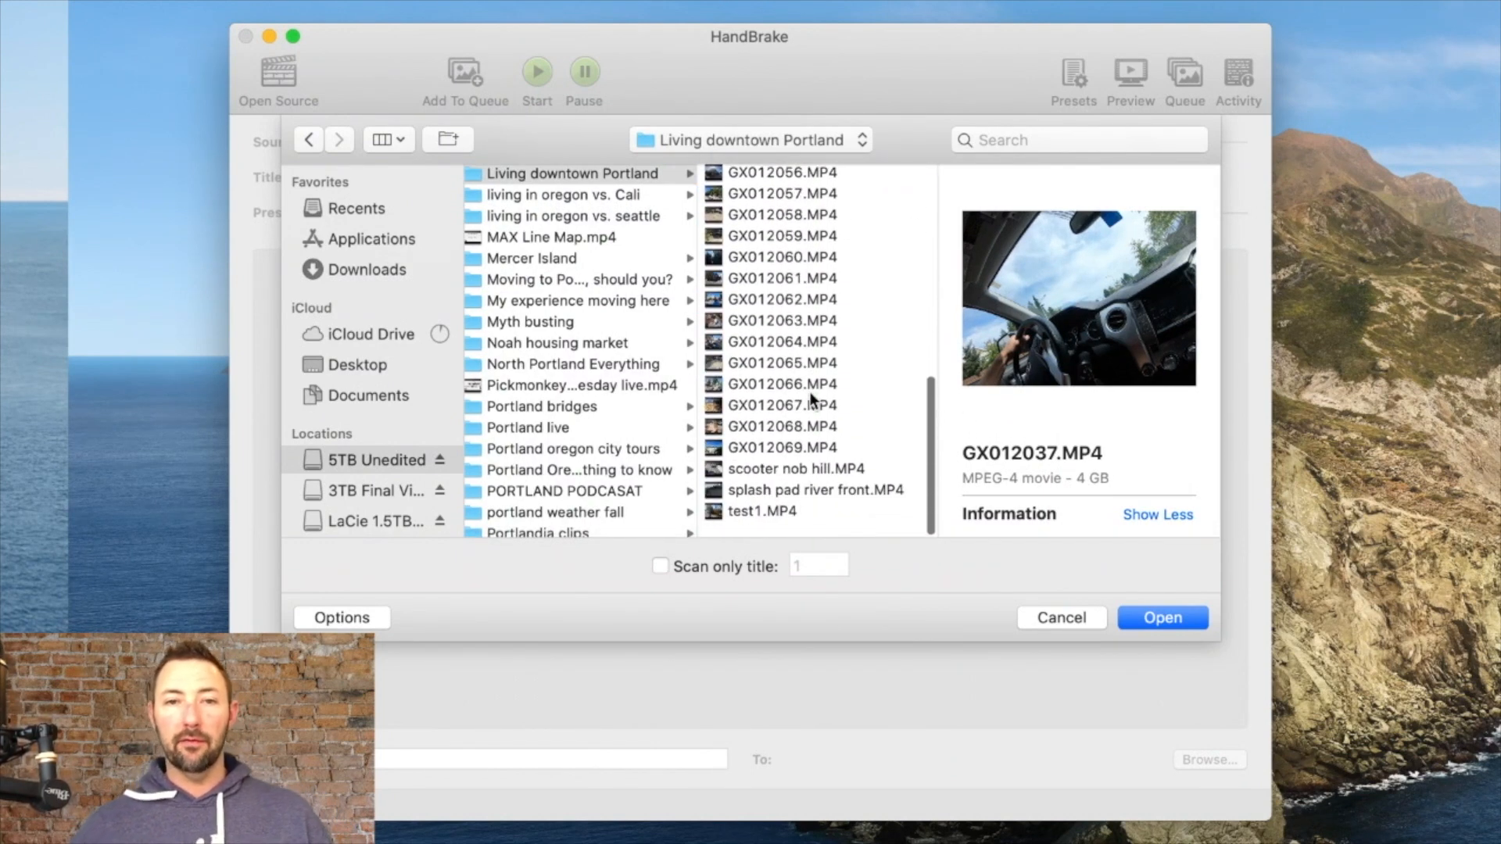
pyautogui.scroll(2, 813, 399)
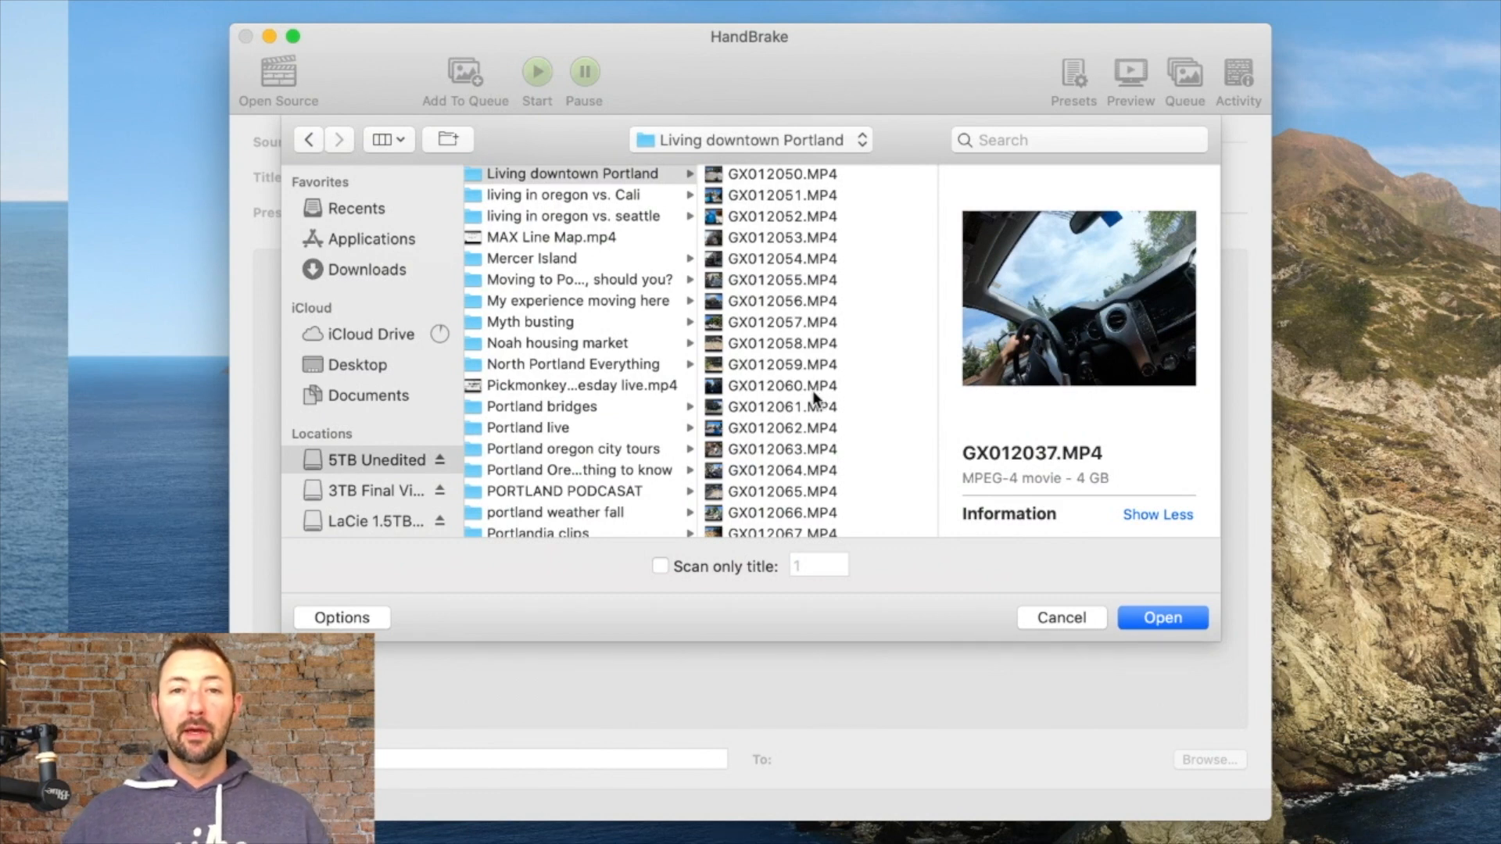
pyautogui.scroll(3, 818, 399)
pyautogui.scroll(3, 579, 211)
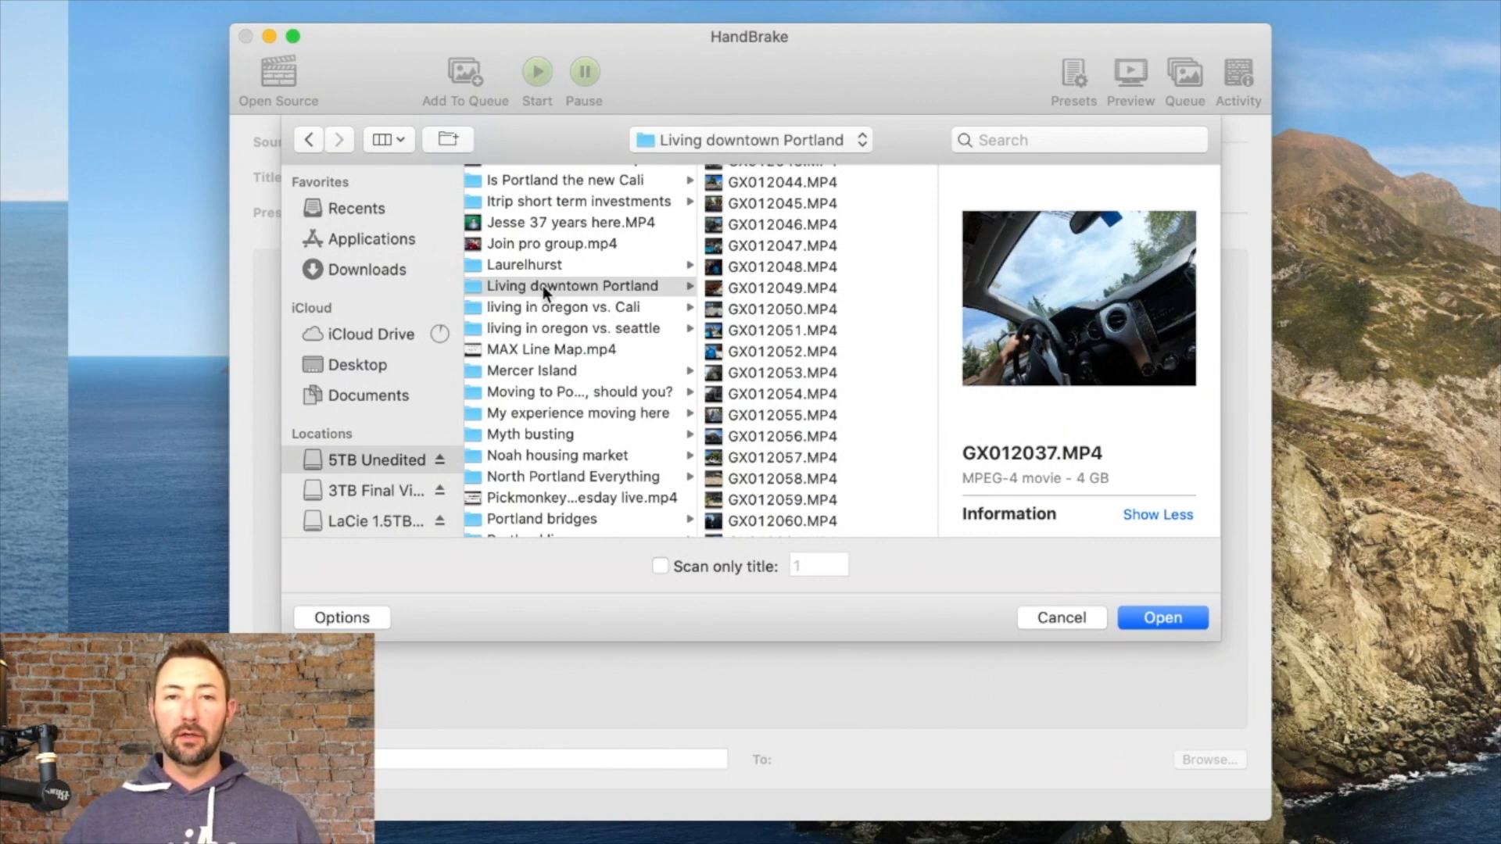
pyautogui.scroll(4, 837, 282)
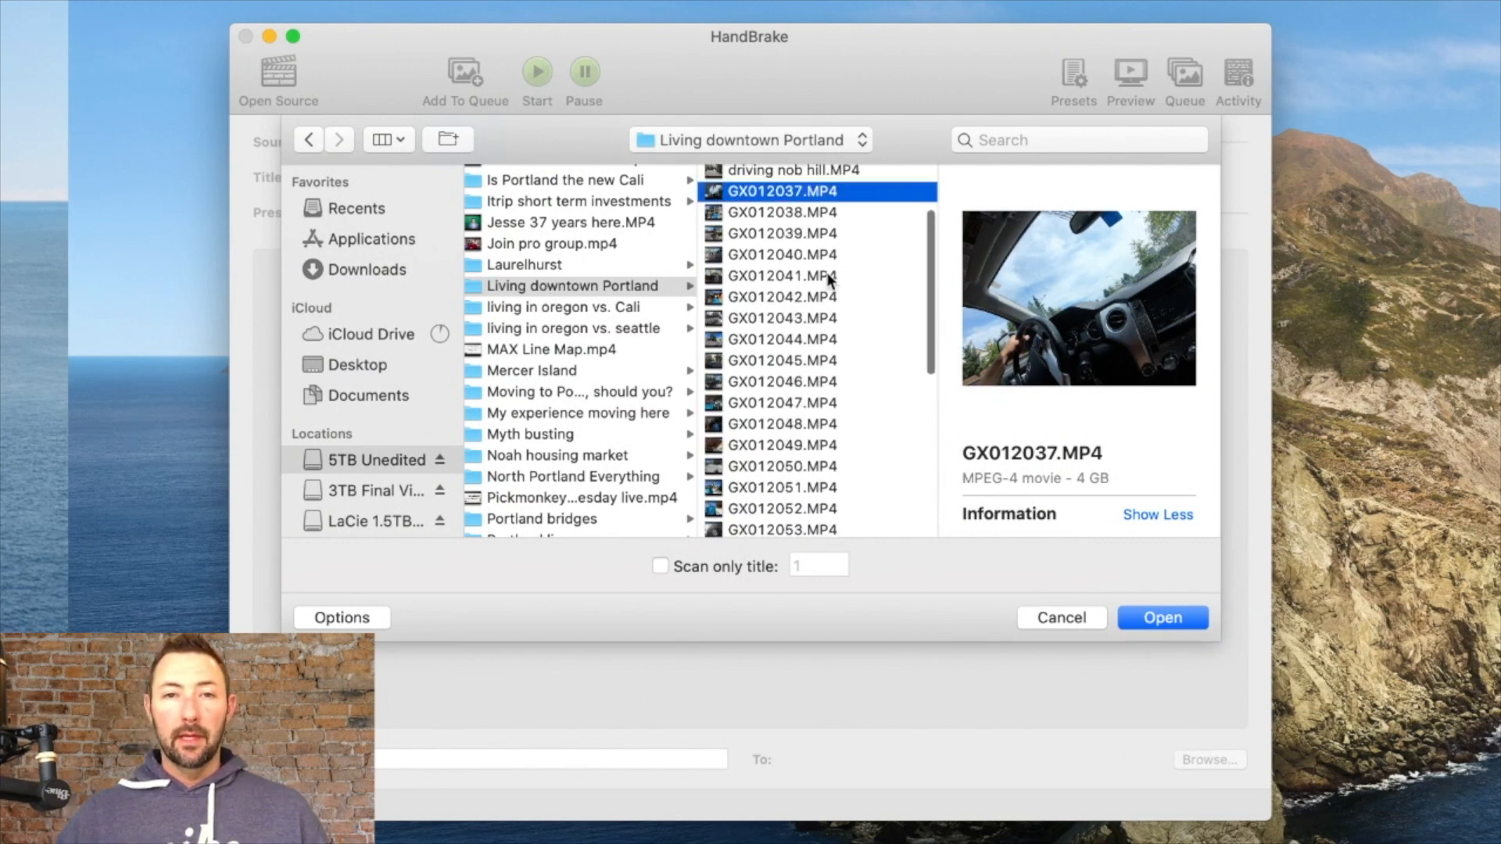
pyautogui.doubleClick(769, 200)
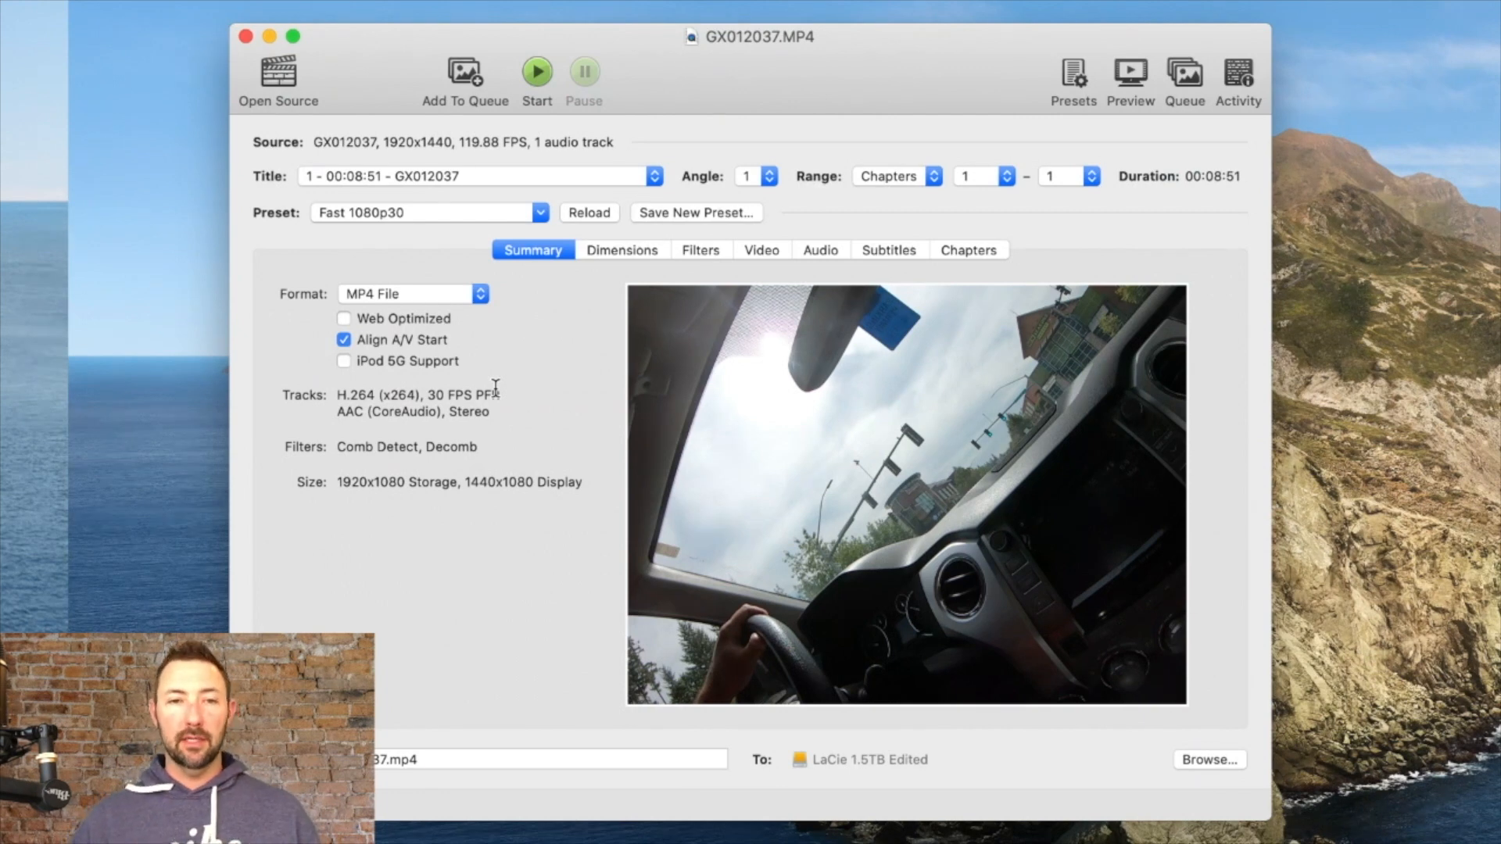
# Step: Enable Web Optimized and set the output destination to the LaCie 2.5TB unedited drive
pyautogui.click(344, 319)
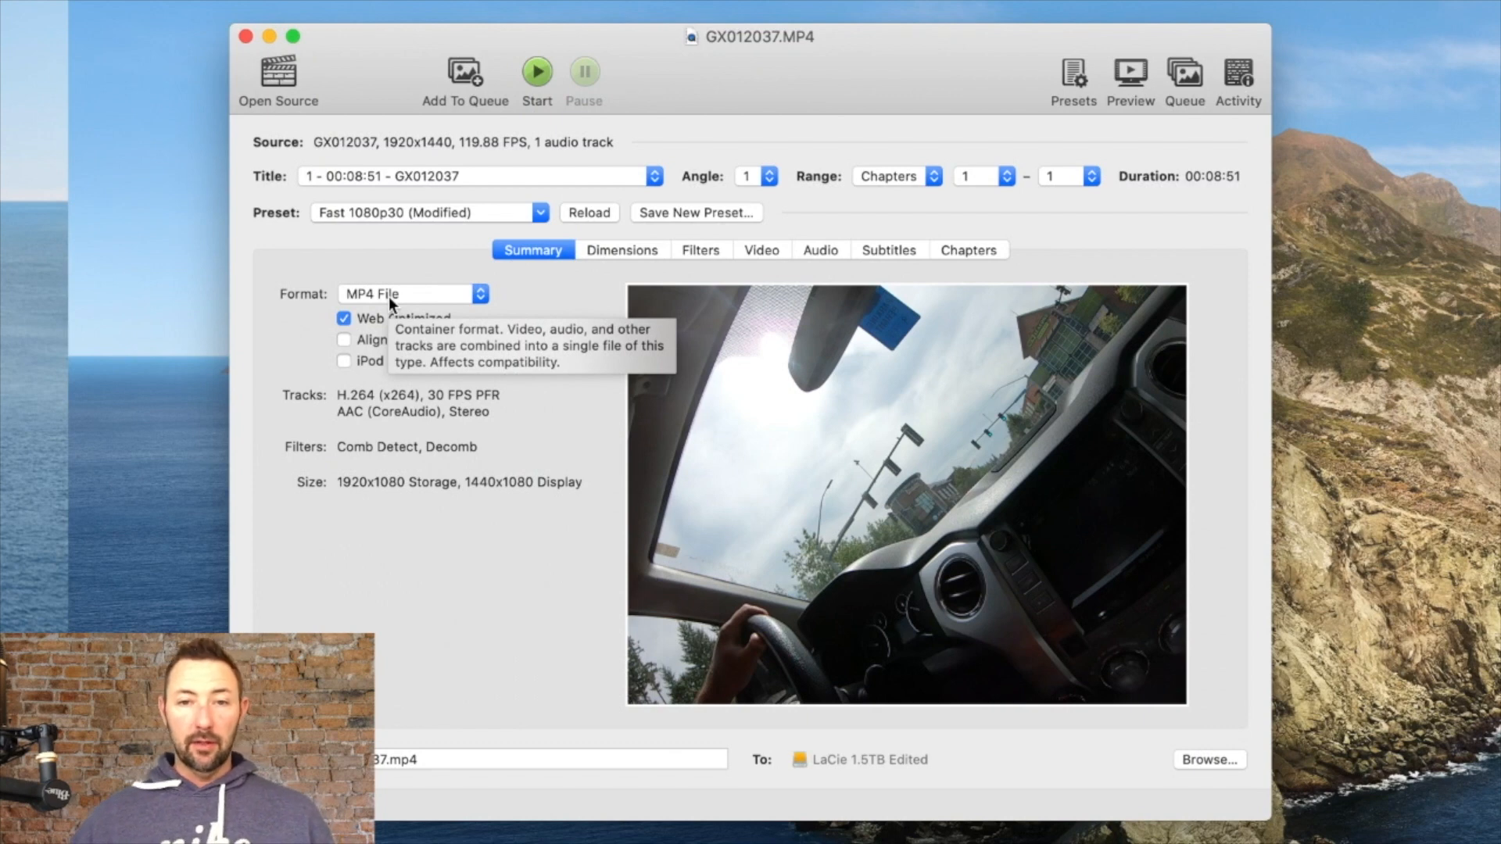
pyautogui.click(1199, 758)
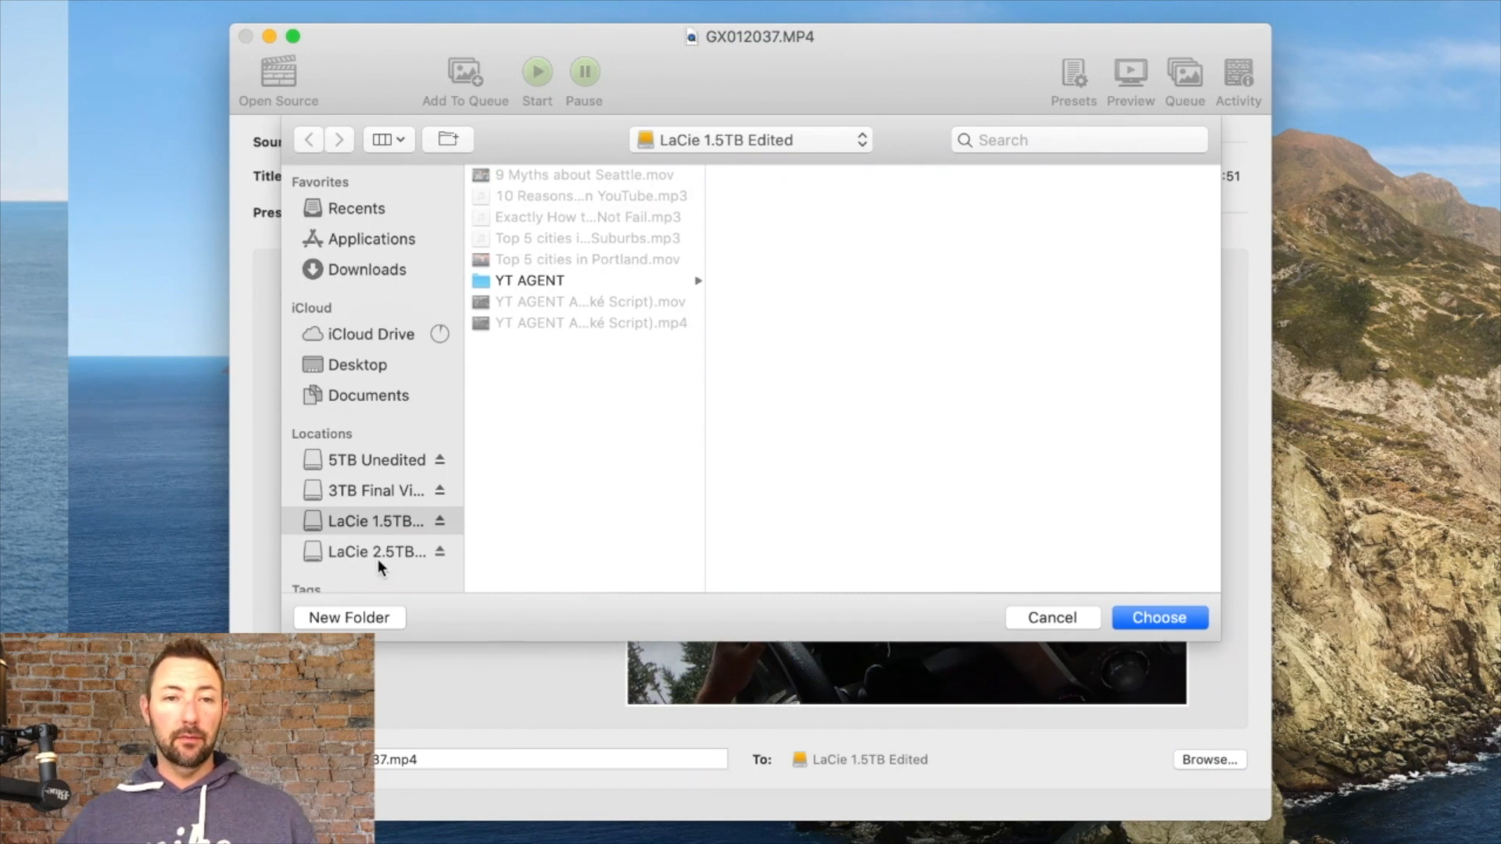
pyautogui.click(376, 553)
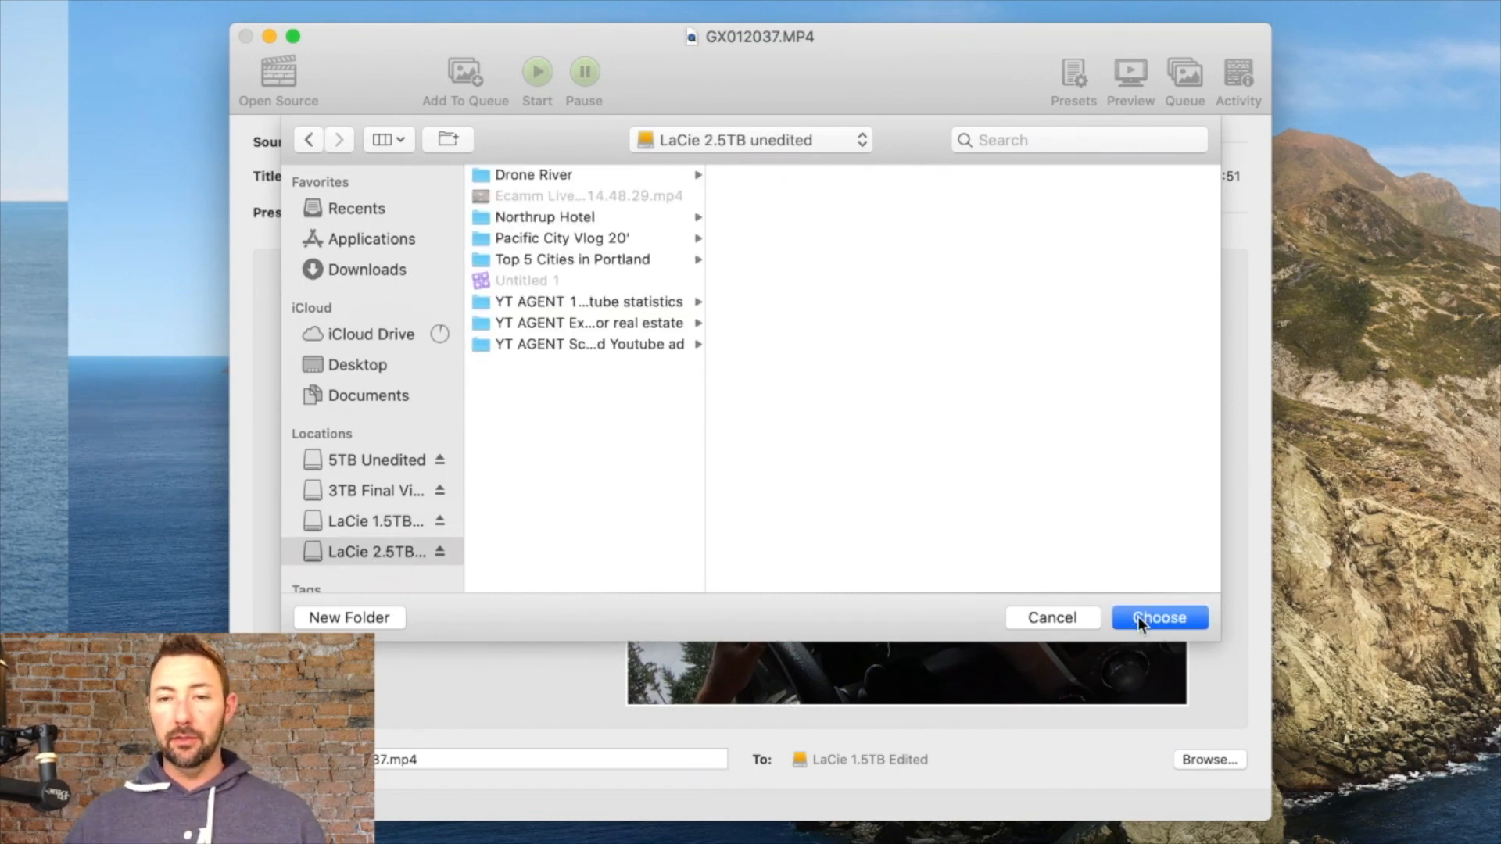
pyautogui.click(1137, 617)
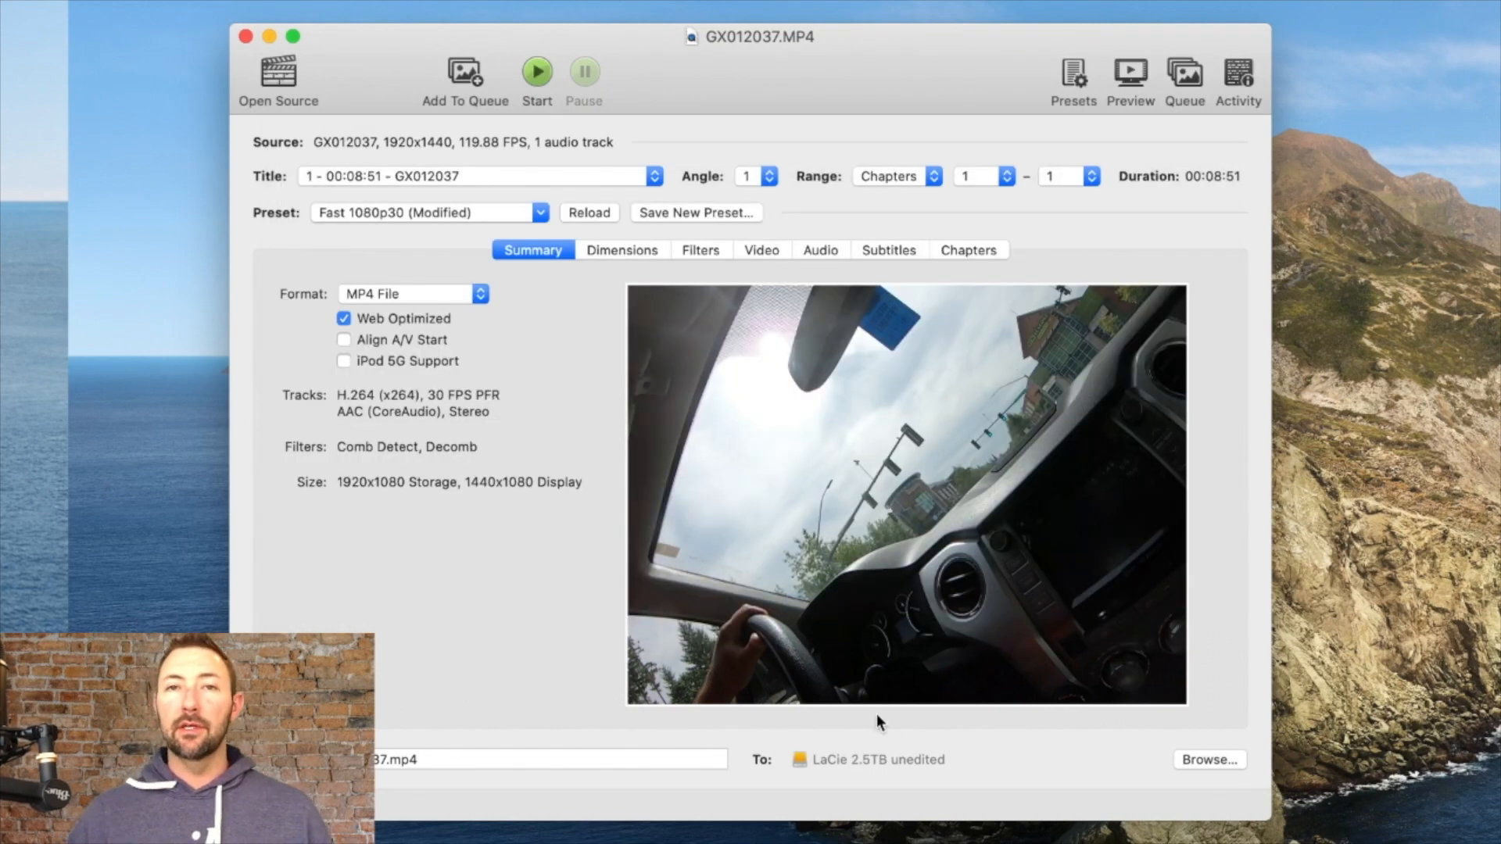
# Step: Rename the output file as vid 1 Portland.mp4
pyautogui.click(428, 763)
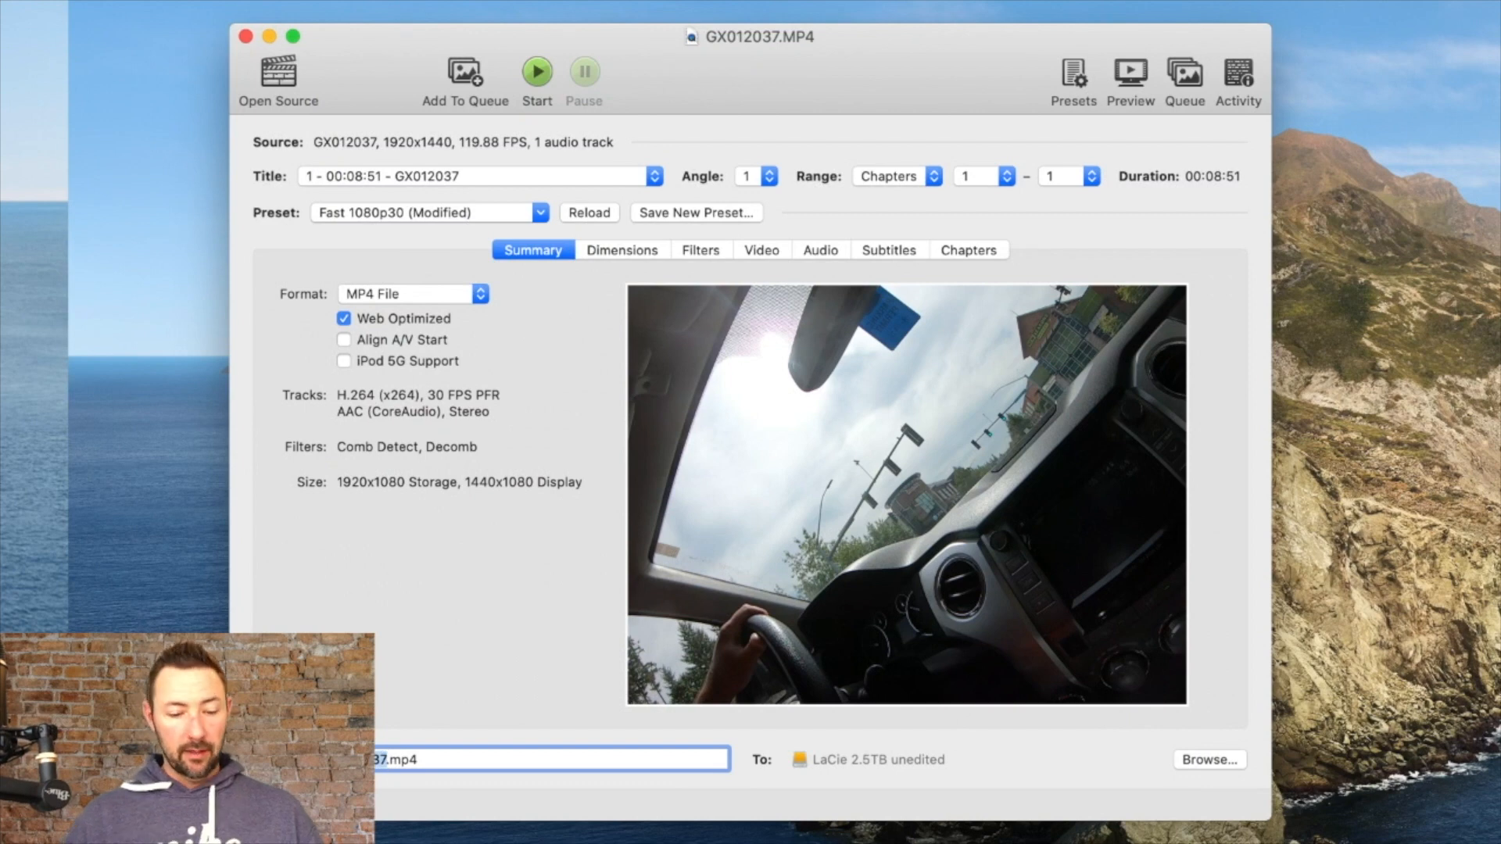
pyautogui.press('BackSpace')
pyautogui.write('1Portland')
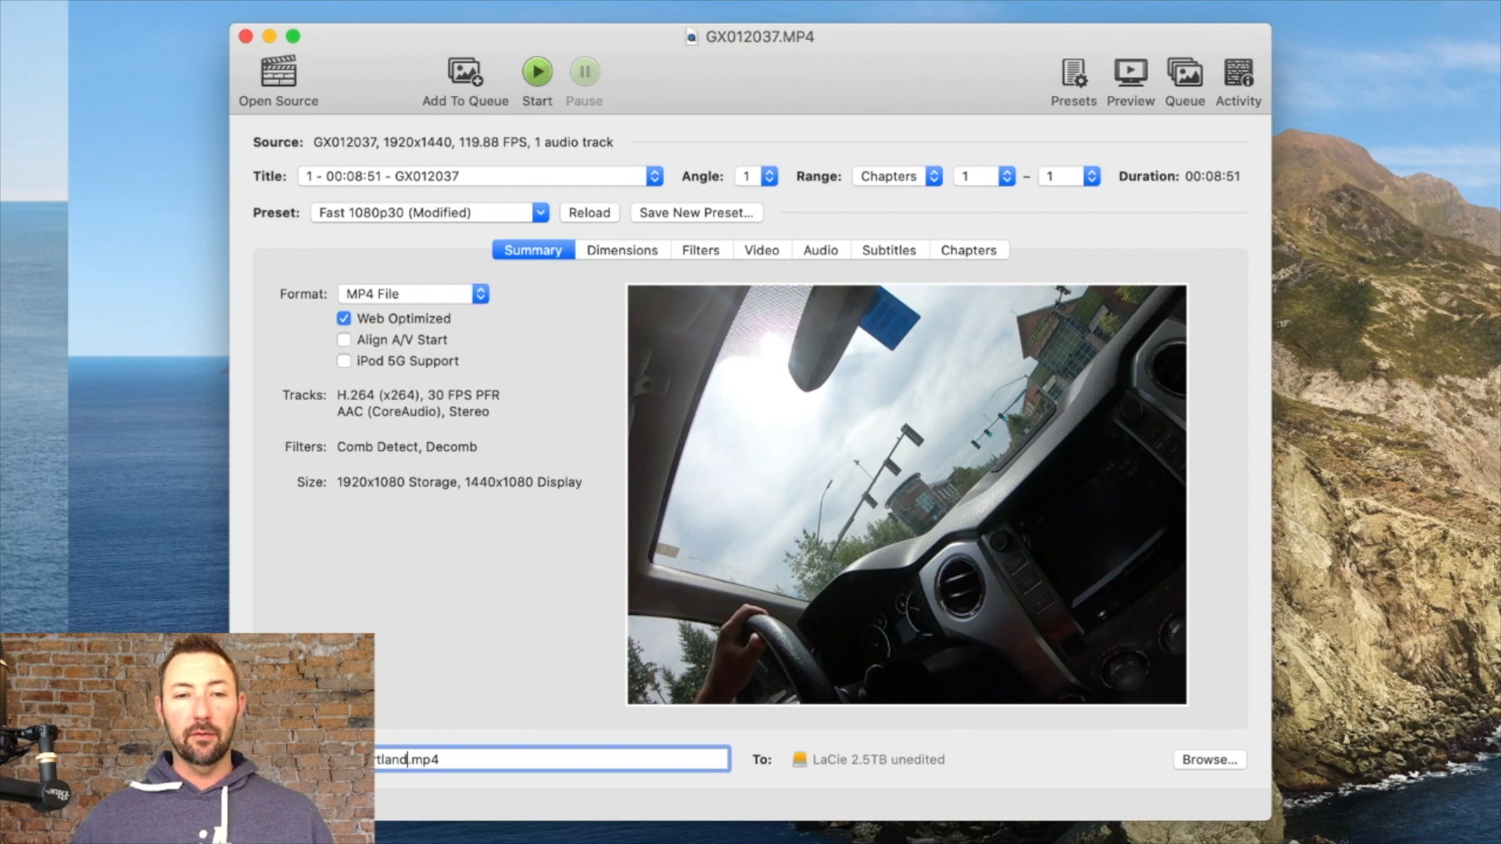
# Step: Review the Video settings, return to the summary, and start encoding the first video
pyautogui.click(769, 251)
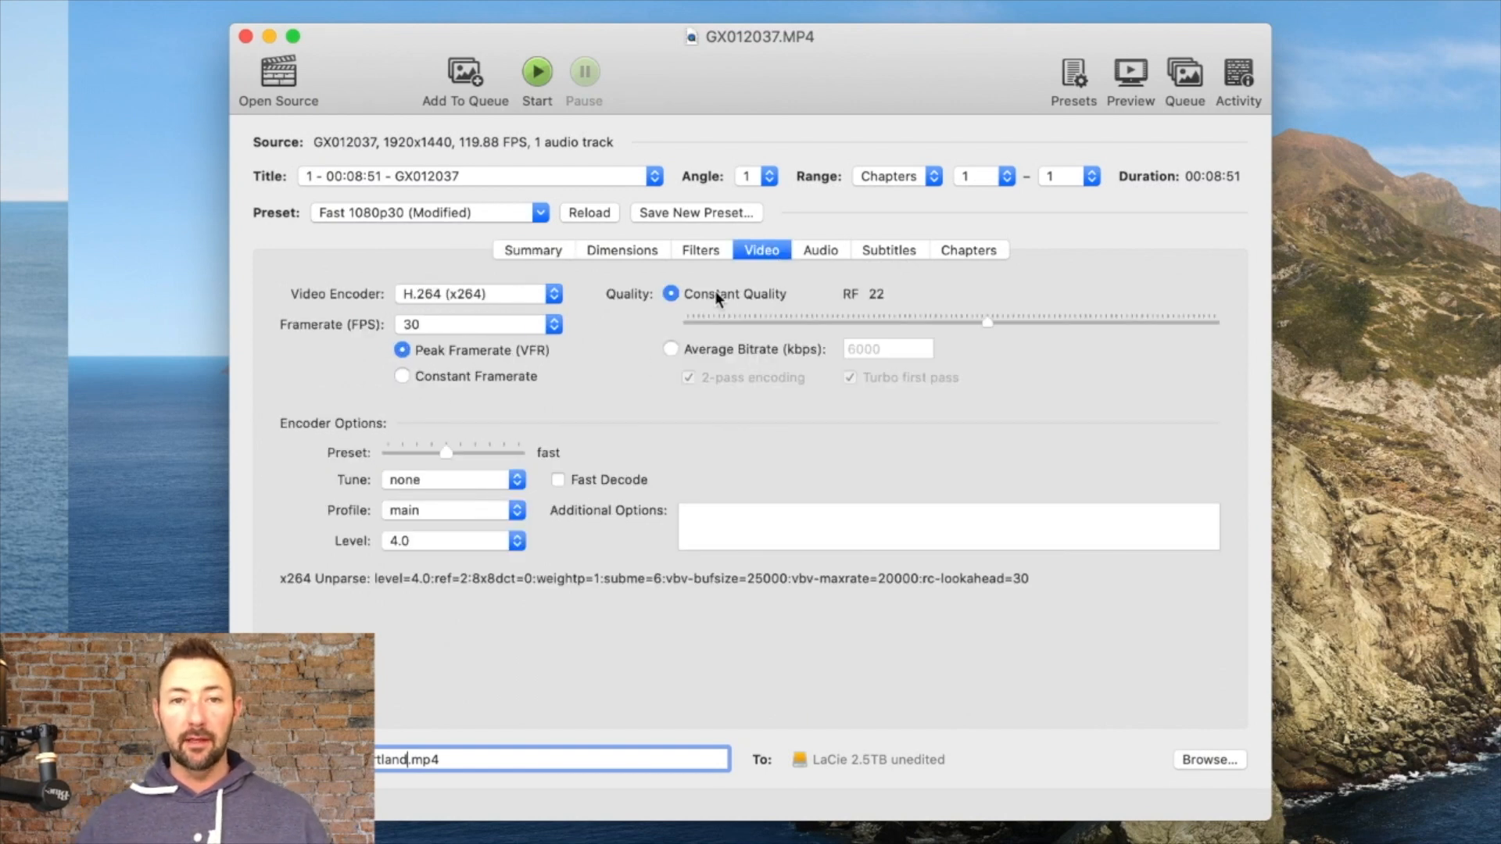
pyautogui.click(542, 252)
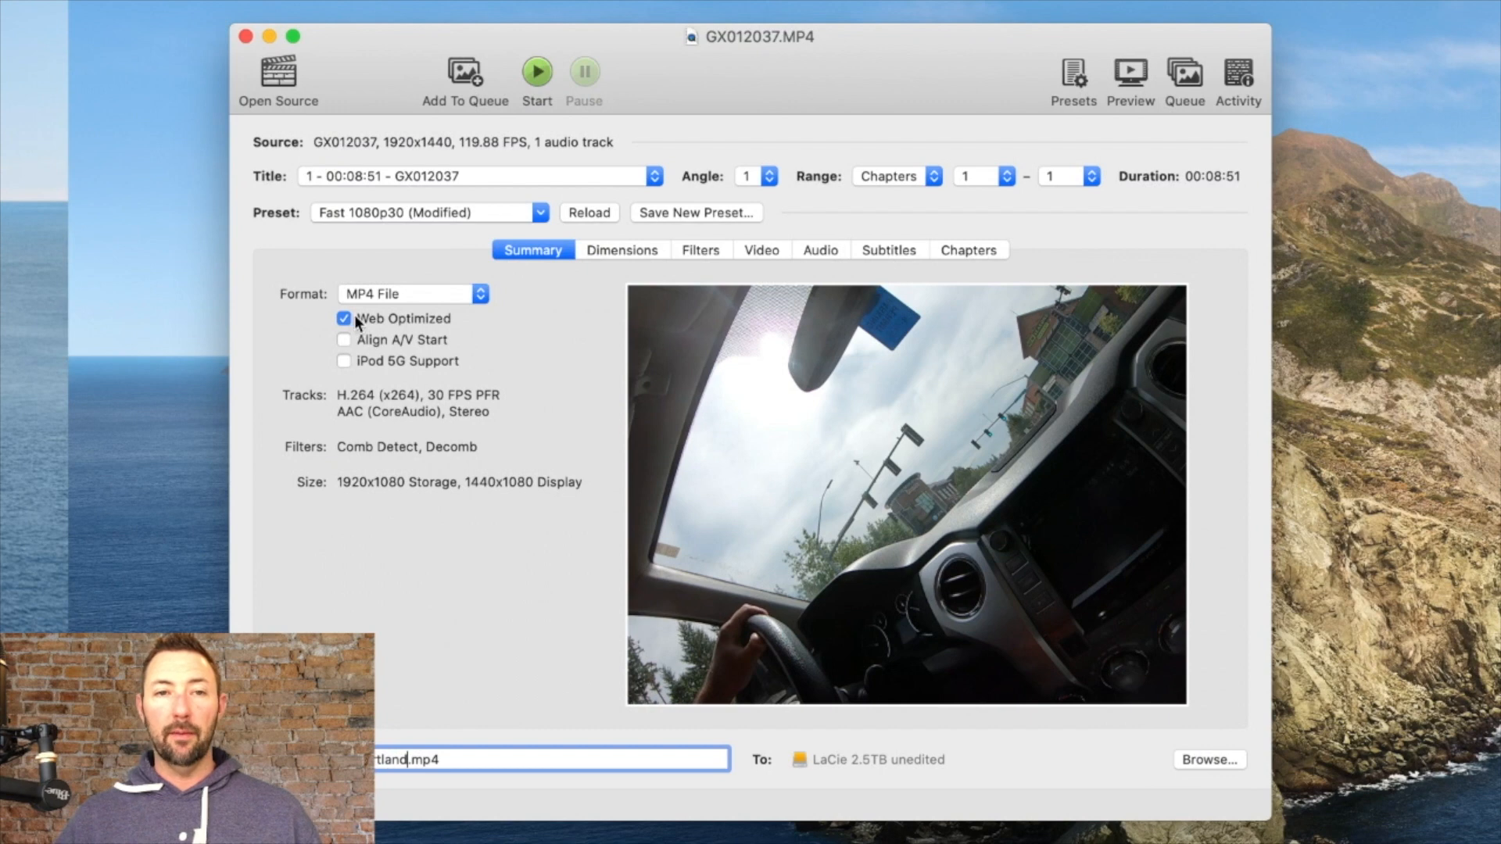
pyautogui.click(541, 73)
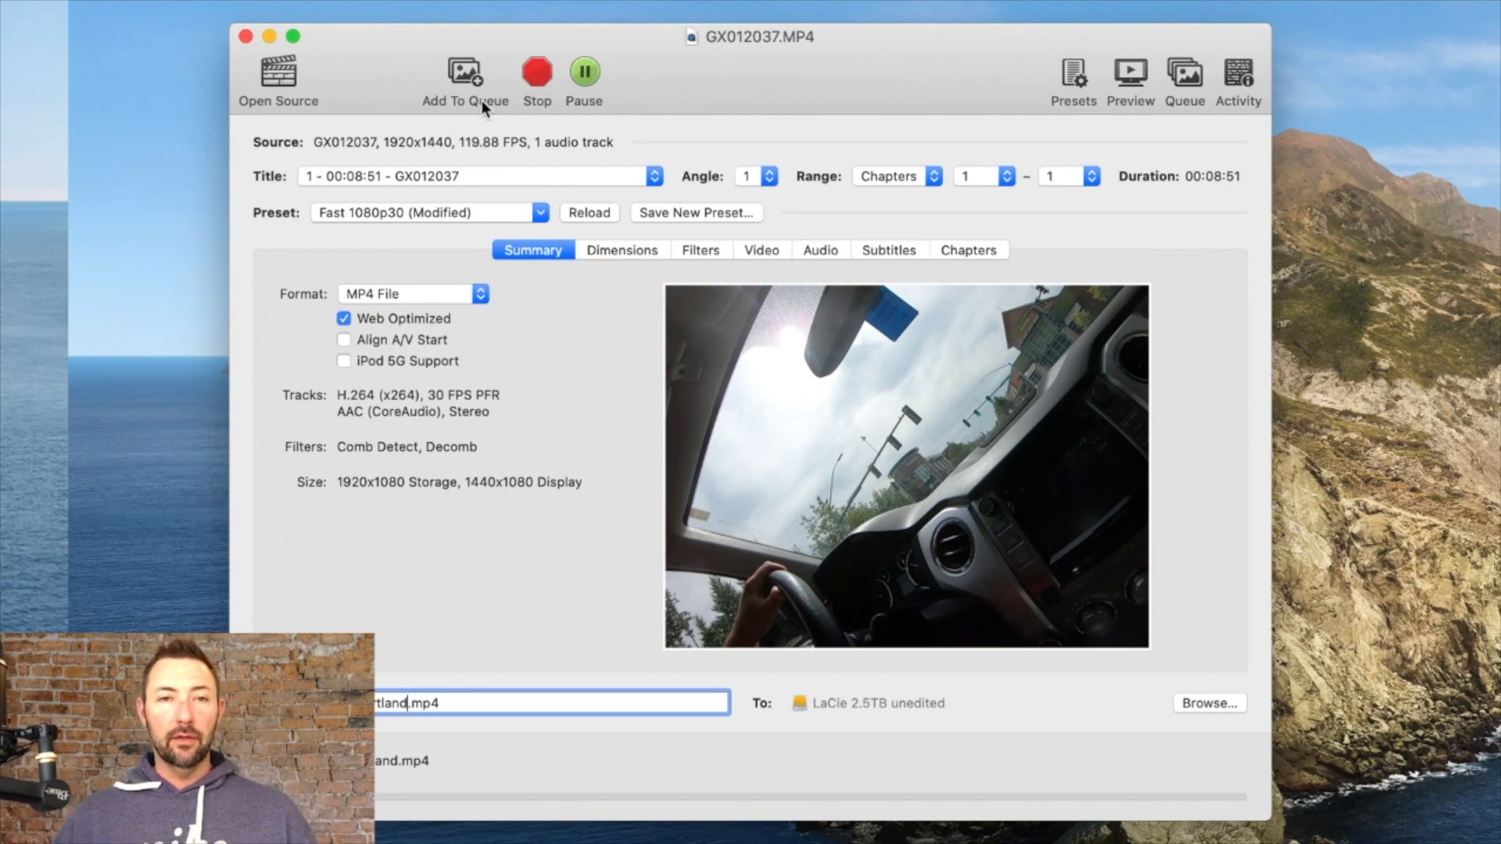
# Step: Open GX012038.MP4 from the same folder as the next source video
pyautogui.click(279, 77)
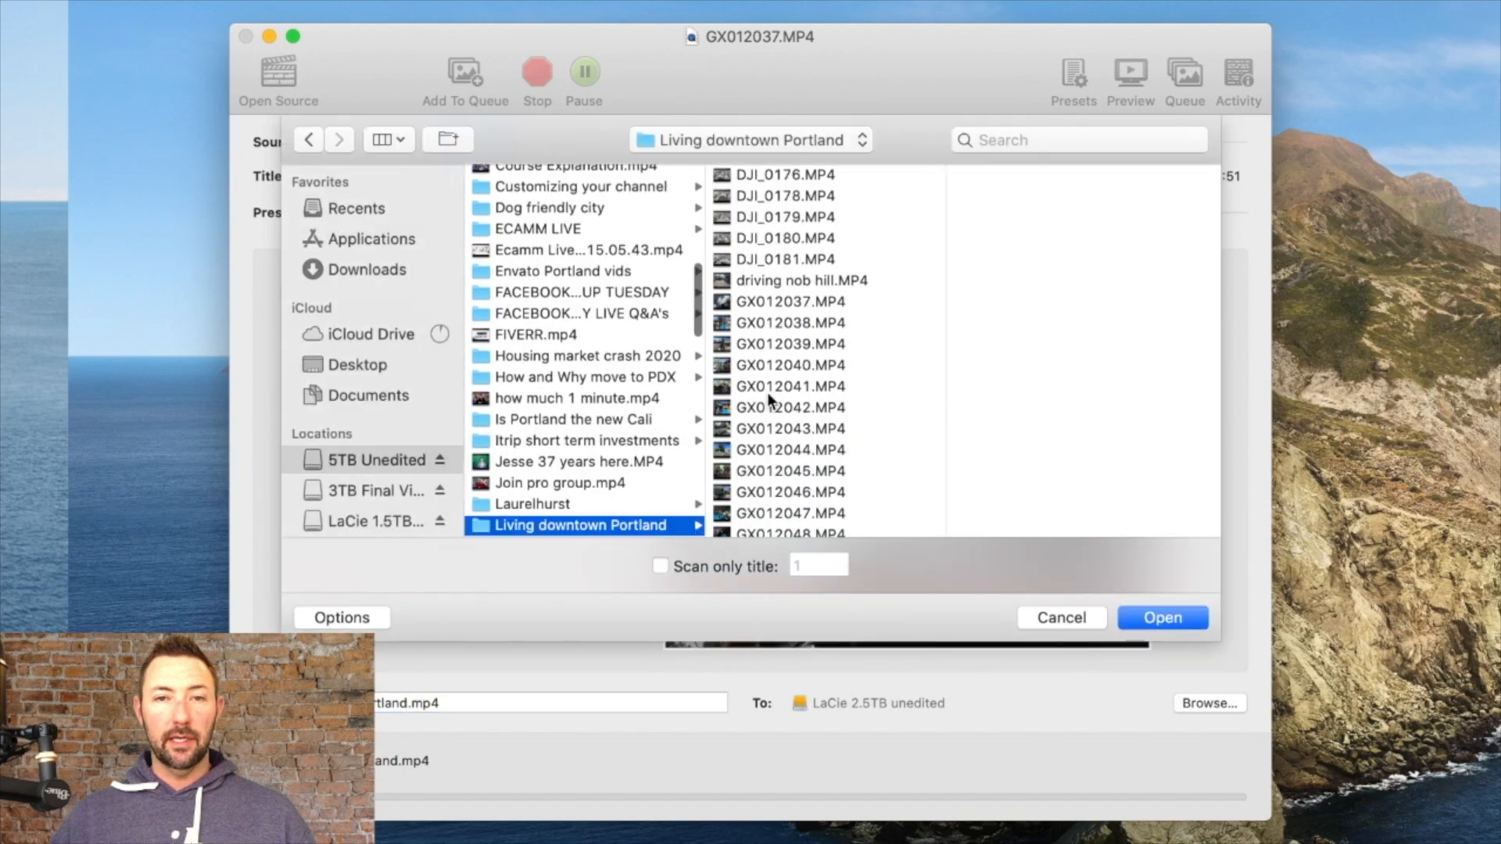
pyautogui.click(795, 327)
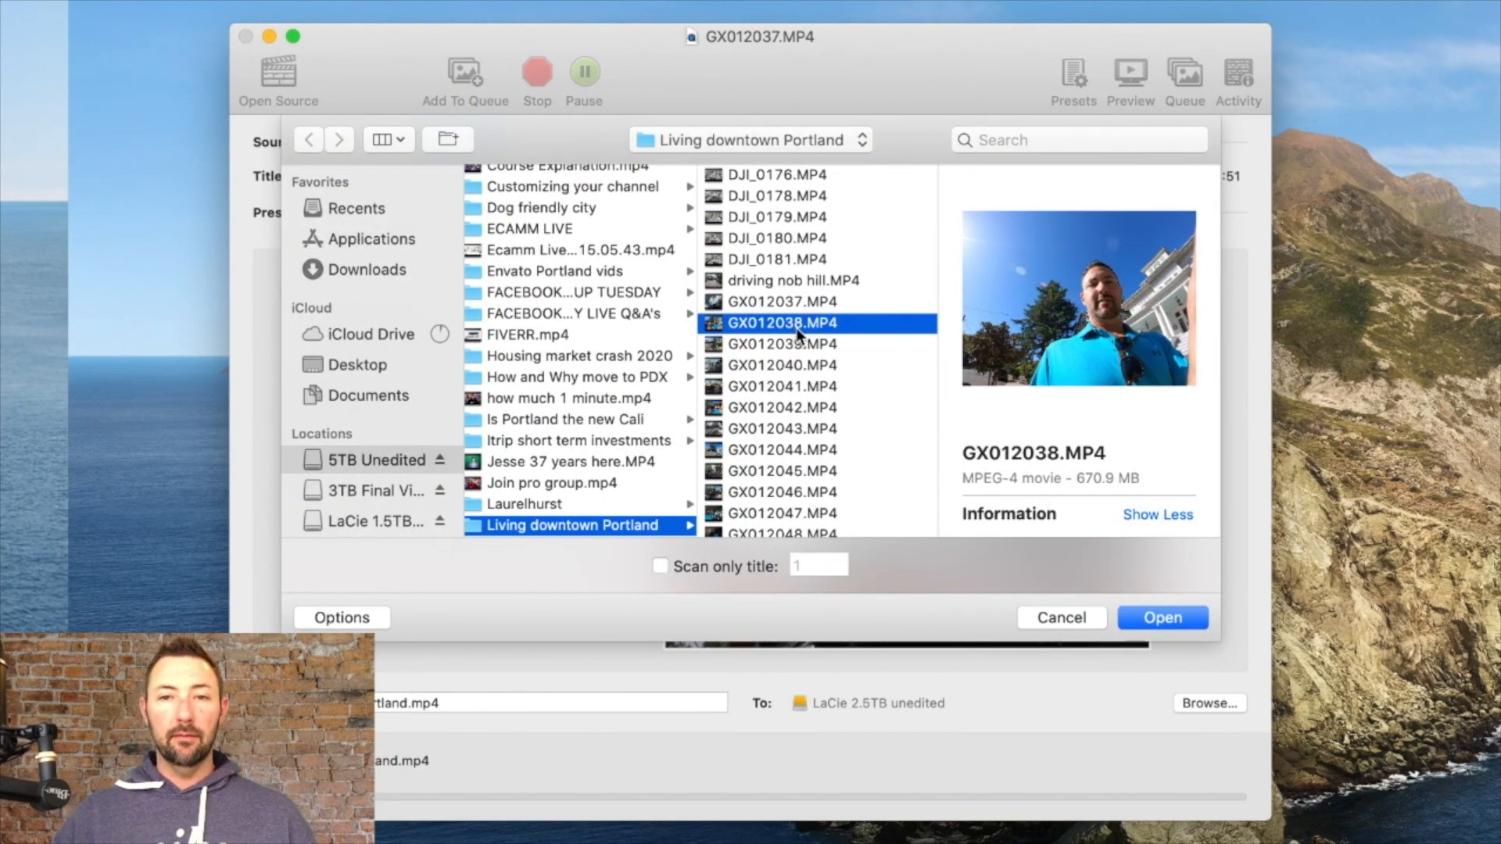
pyautogui.doubleClick(781, 324)
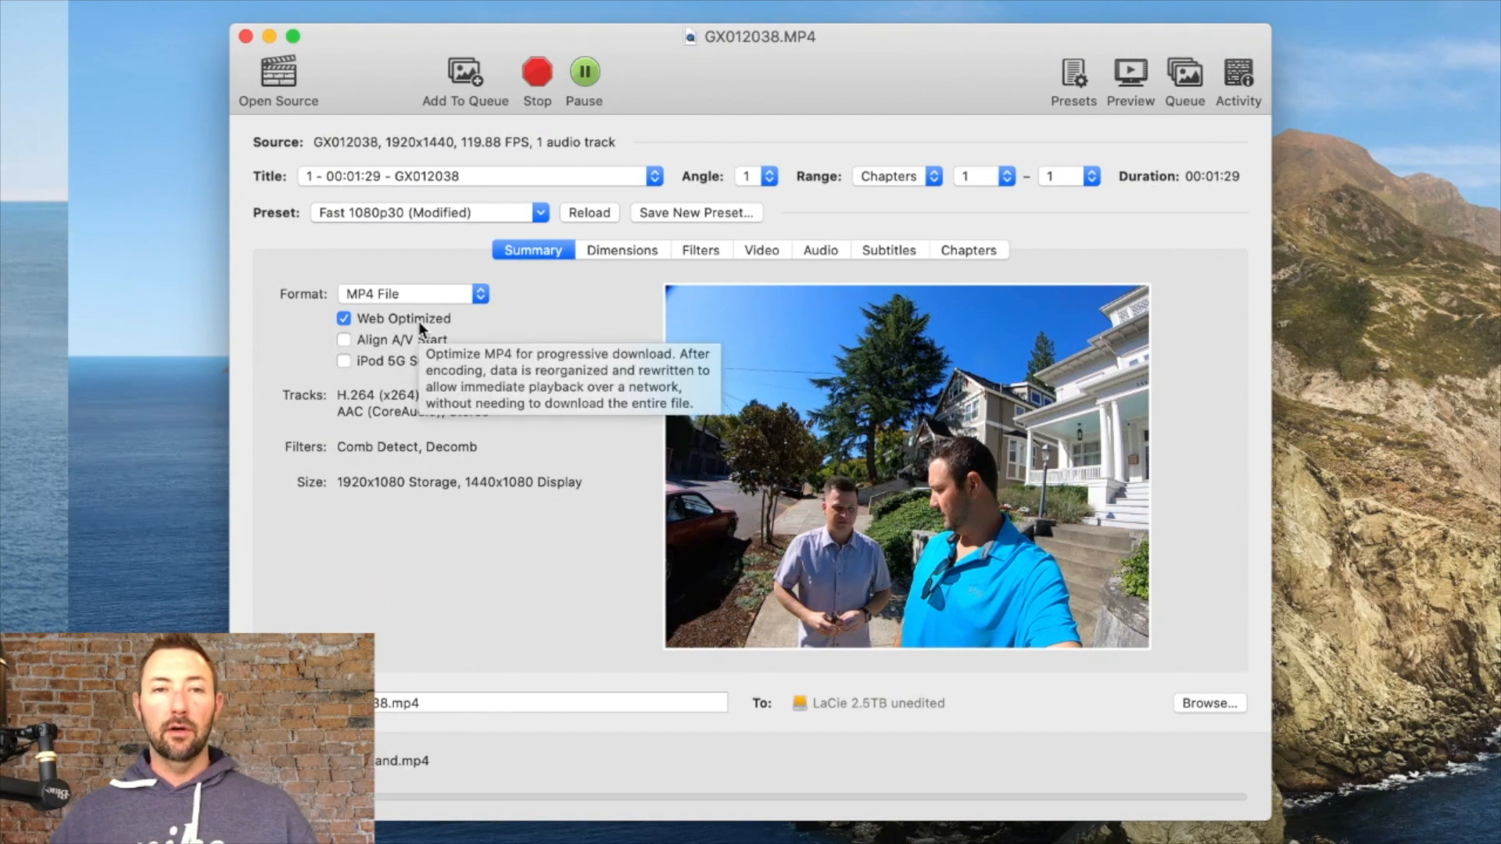
# Step: Add the second video to the queue and check the queue window before closing it
pyautogui.click(466, 69)
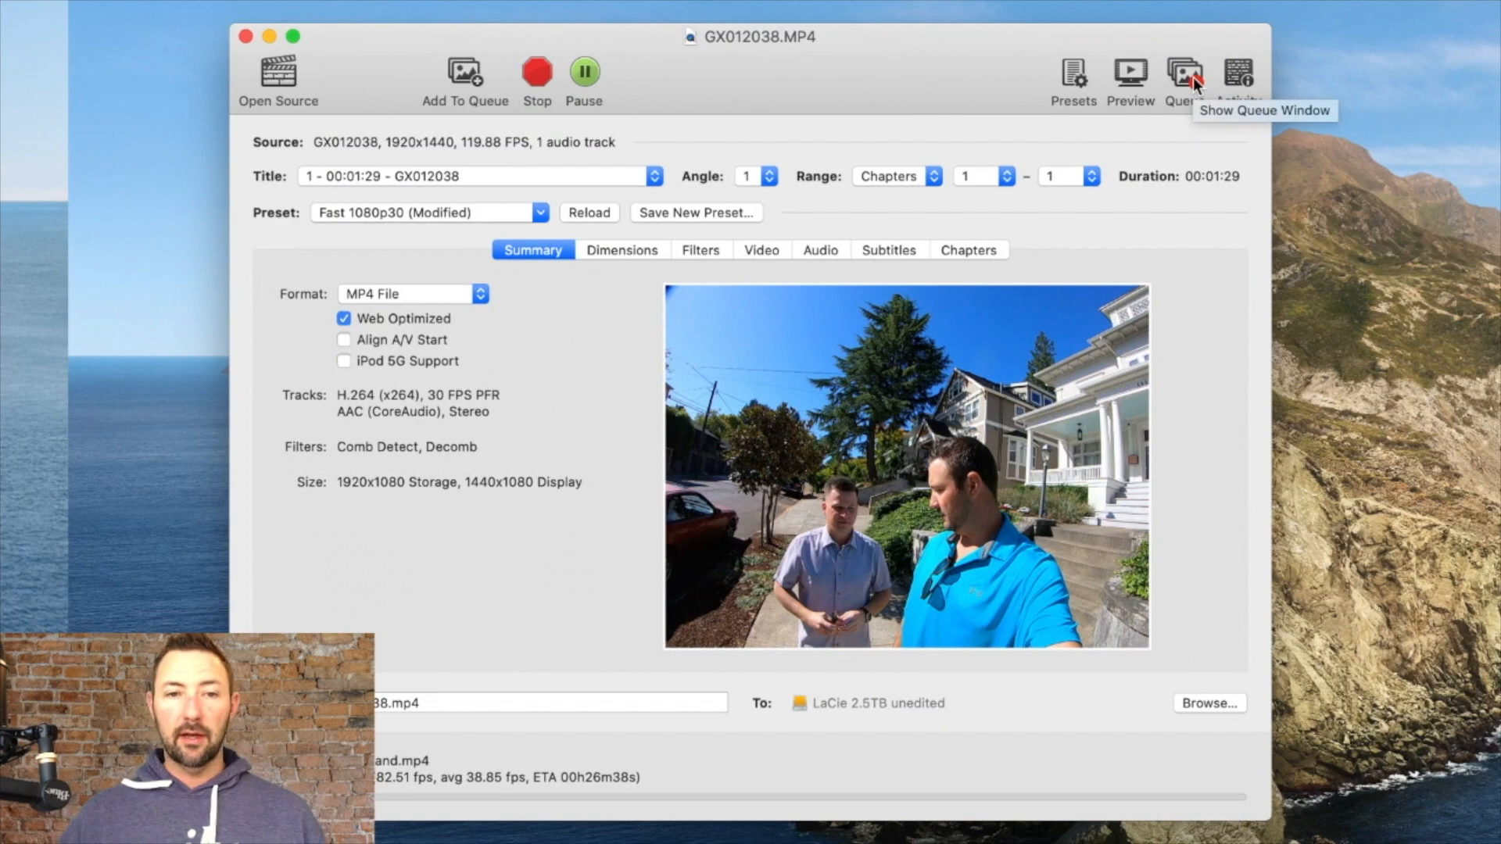
pyautogui.click(1194, 76)
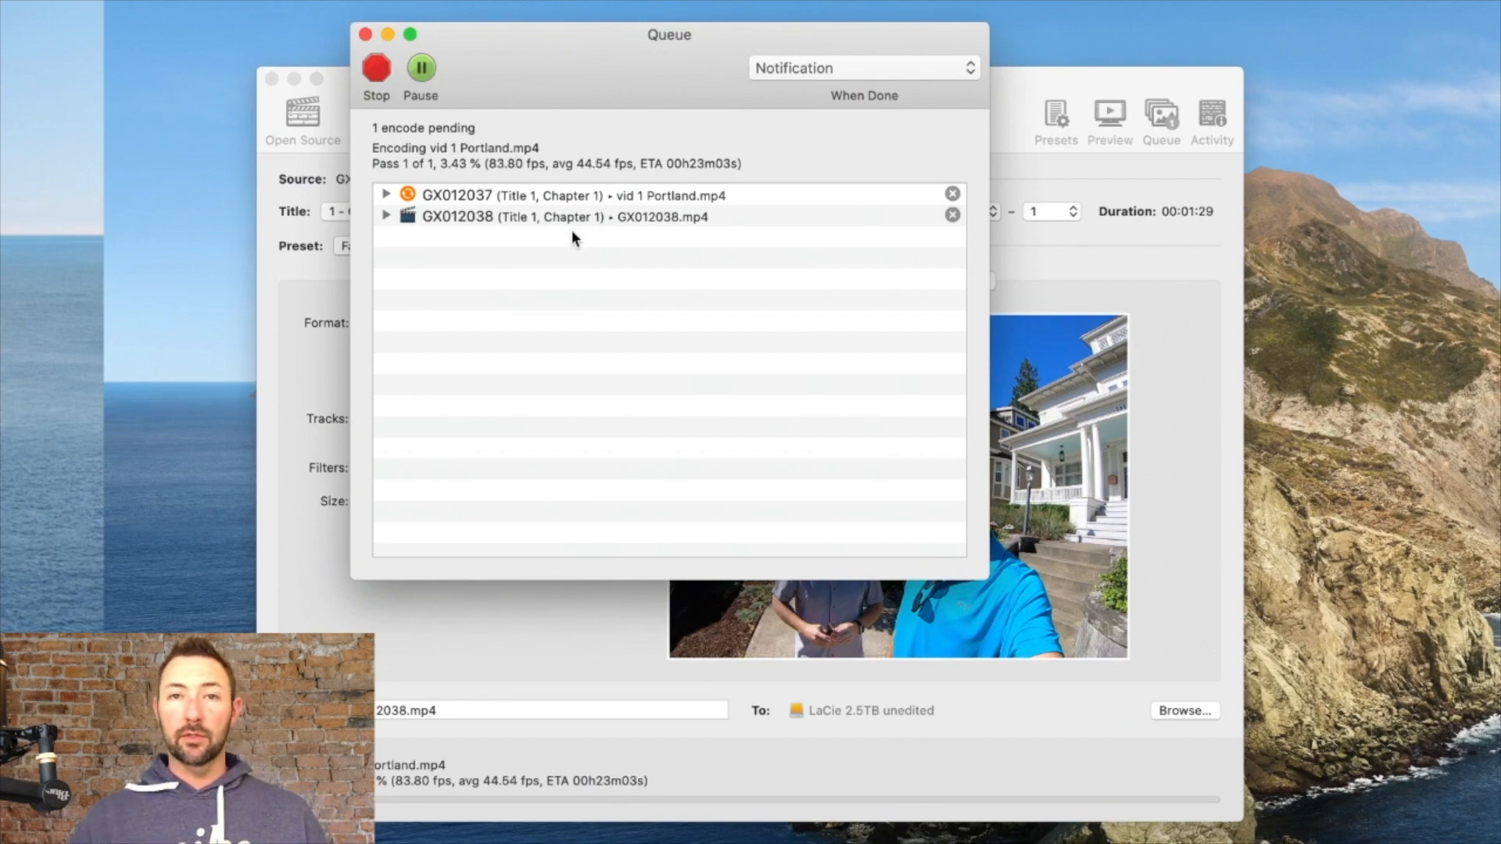
pyautogui.click(366, 36)
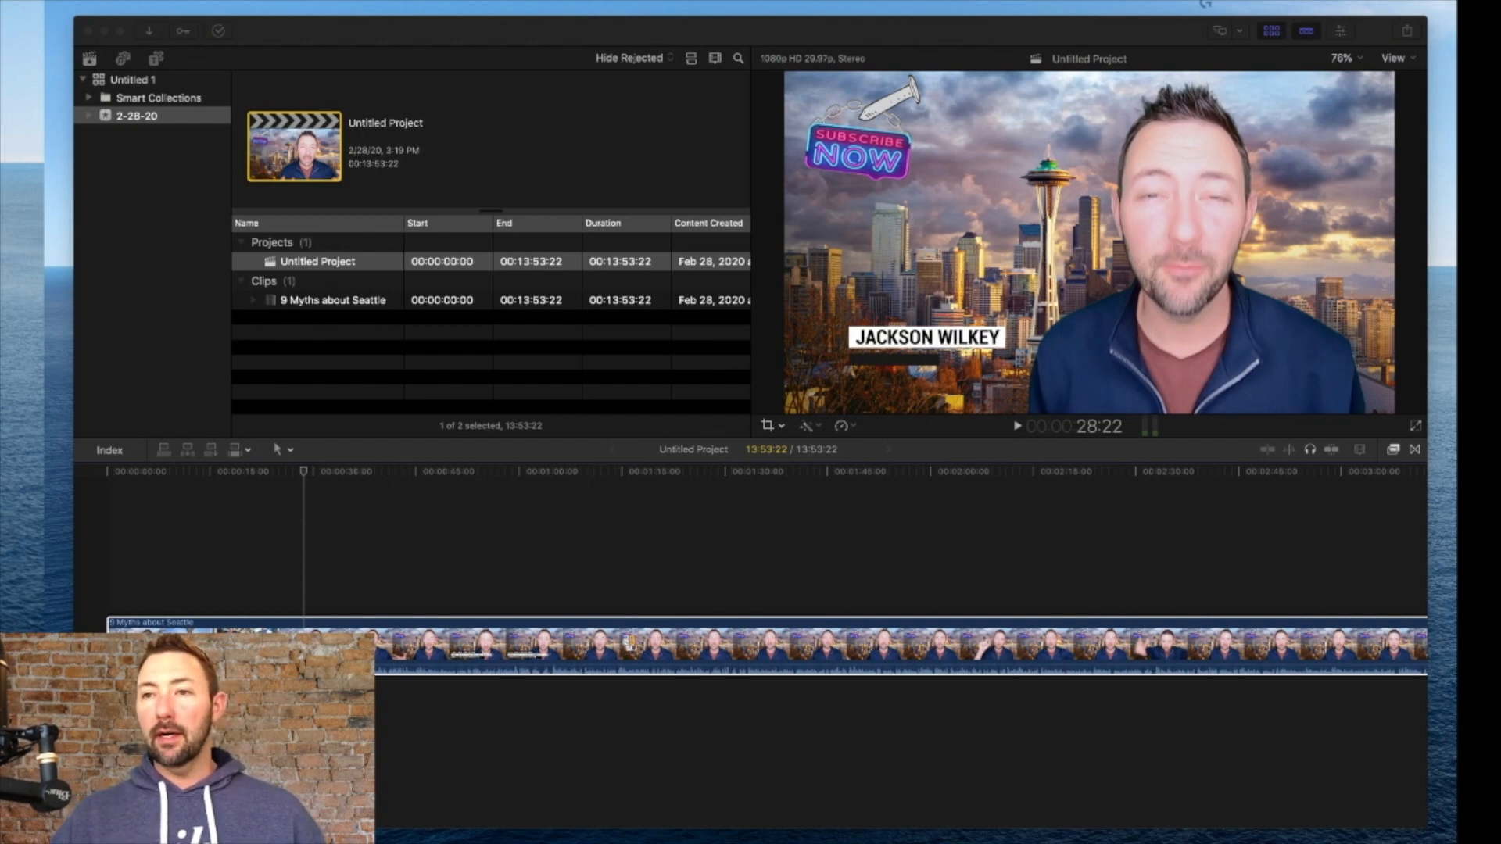
# Step: Switch to Final Cut Pro and start sharing the project as a Master File
pyautogui.click(1421, 125)
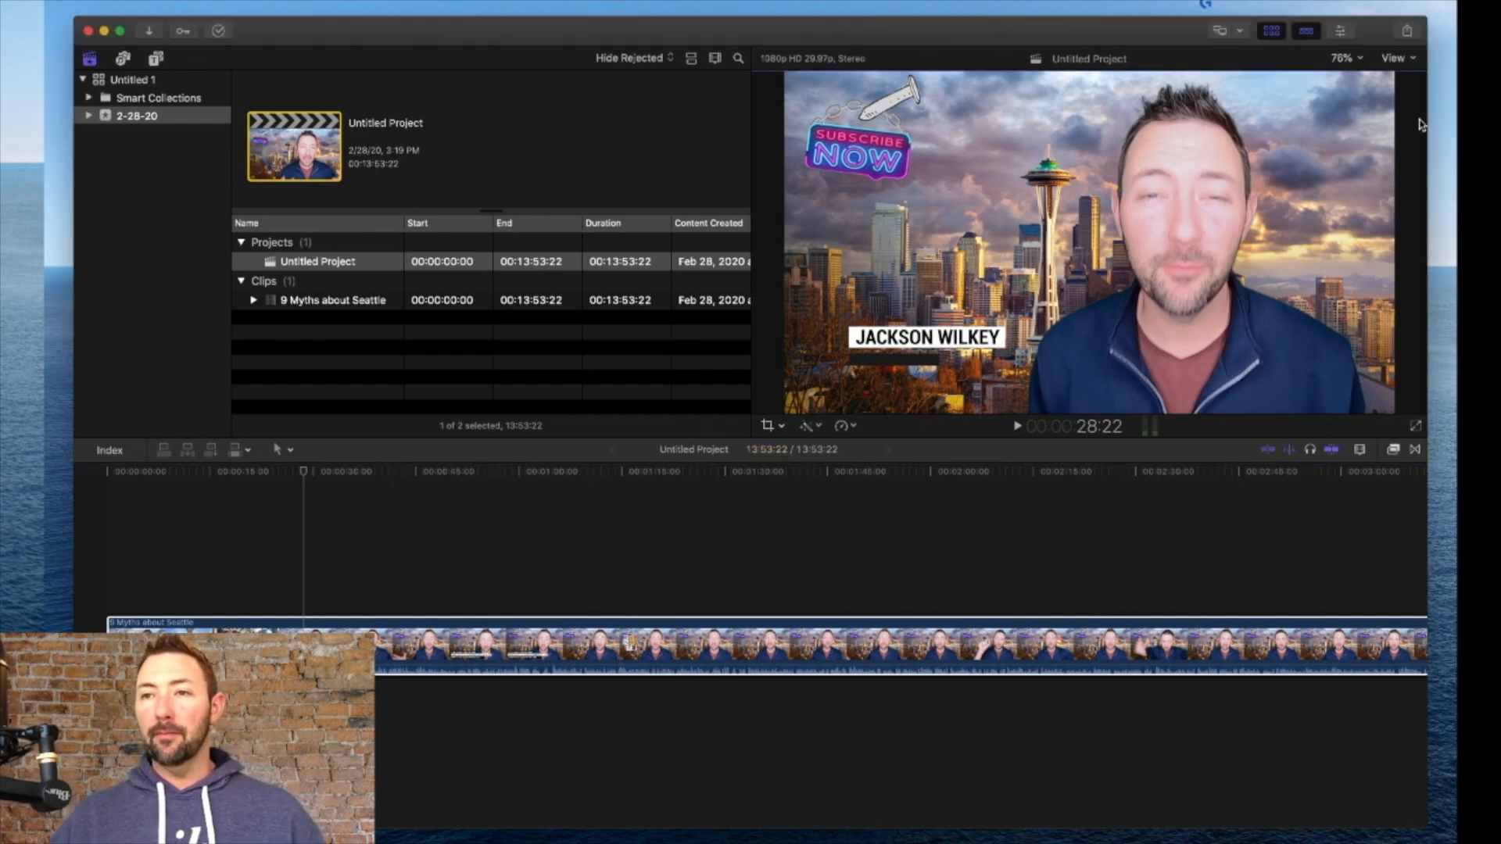
pyautogui.click(1407, 31)
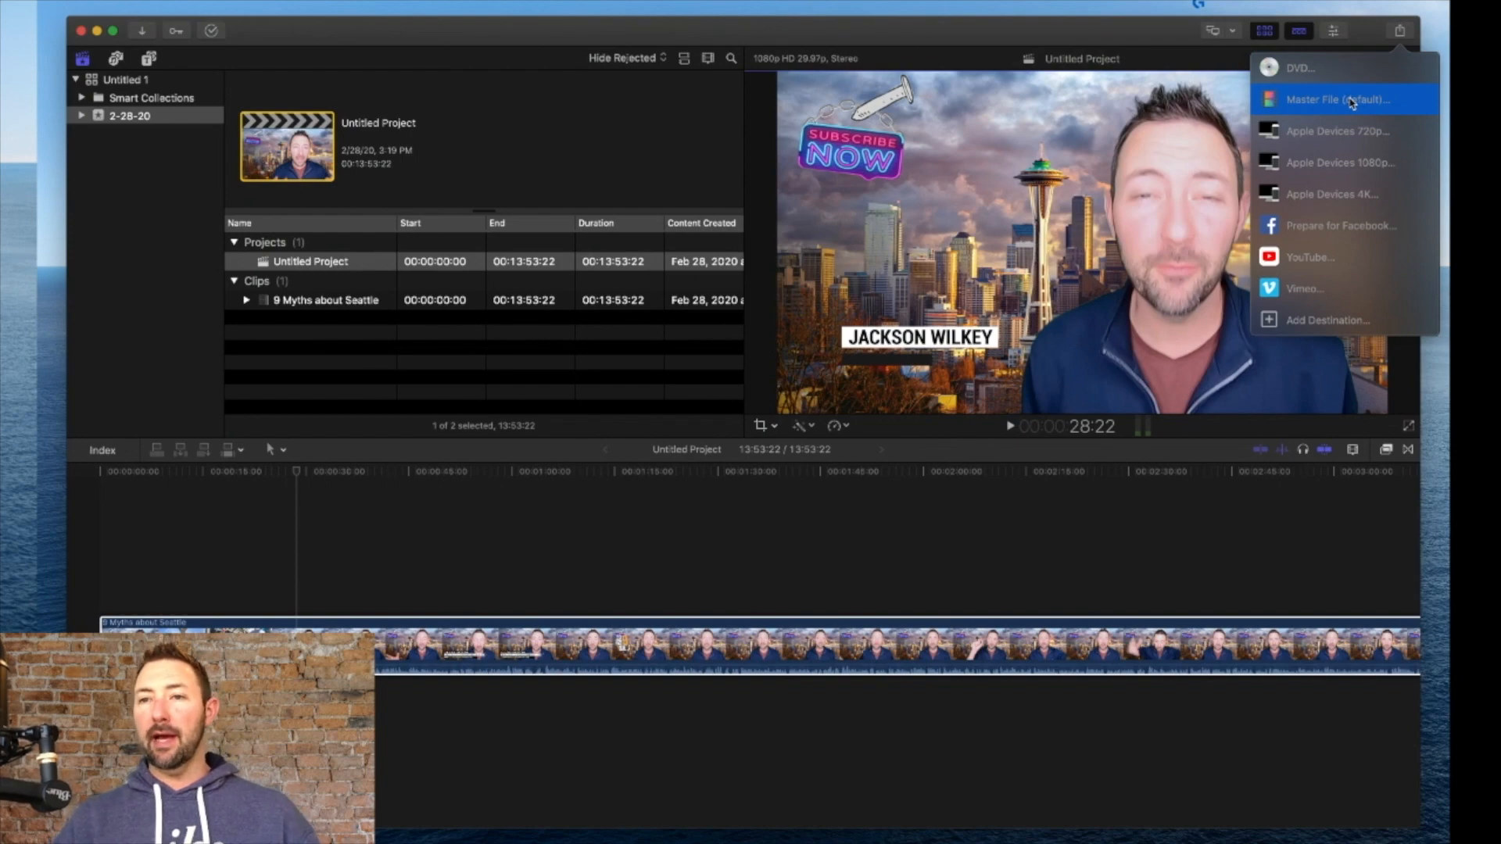
pyautogui.click(1352, 102)
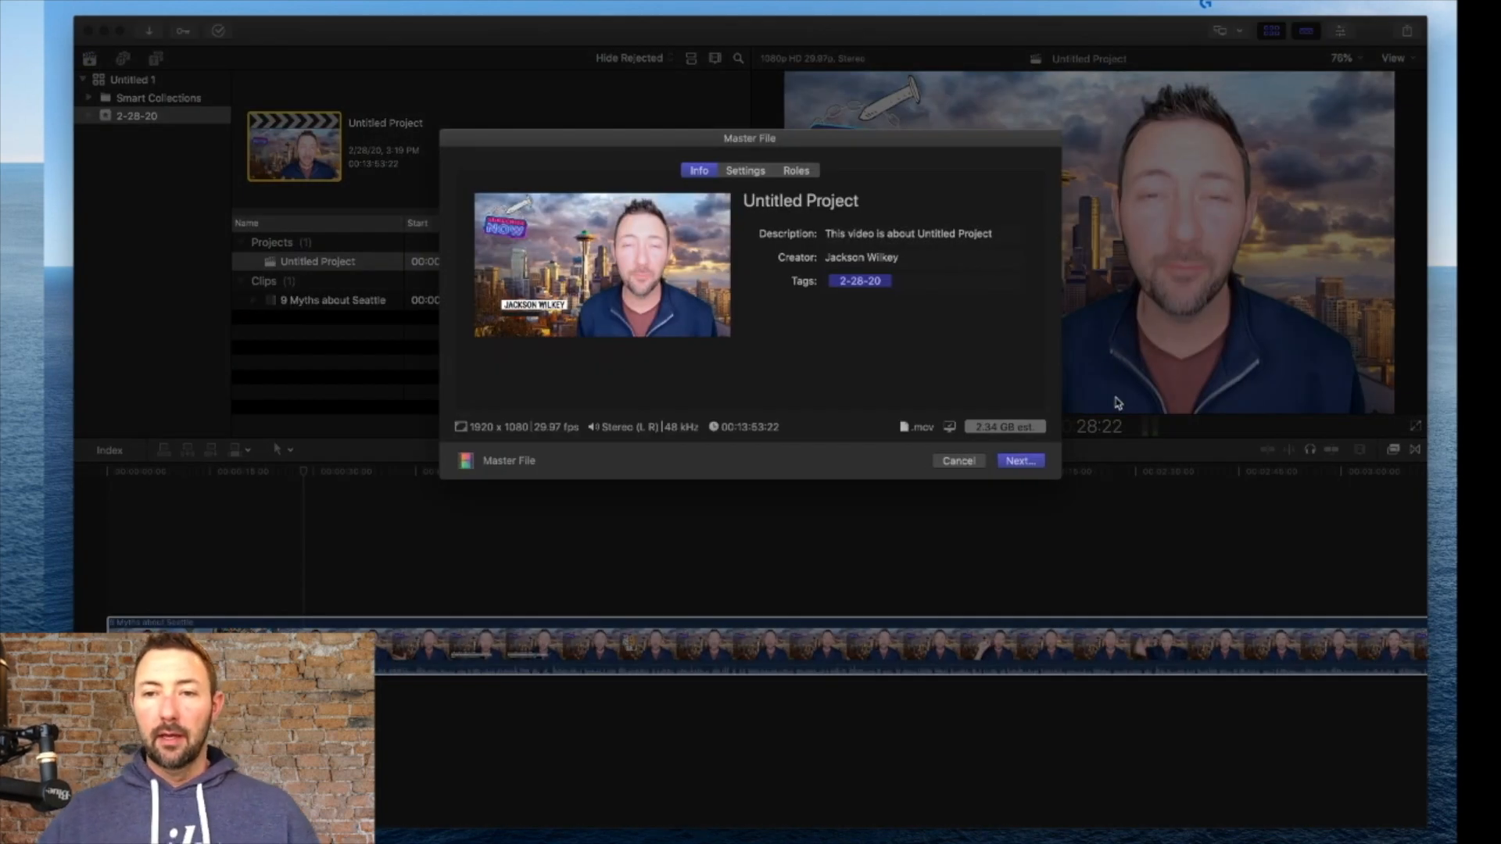
# Step: Try the Apple ProRes 422 HQ codec in the export settings, set it back to H.264, and proceed
pyautogui.click(750, 172)
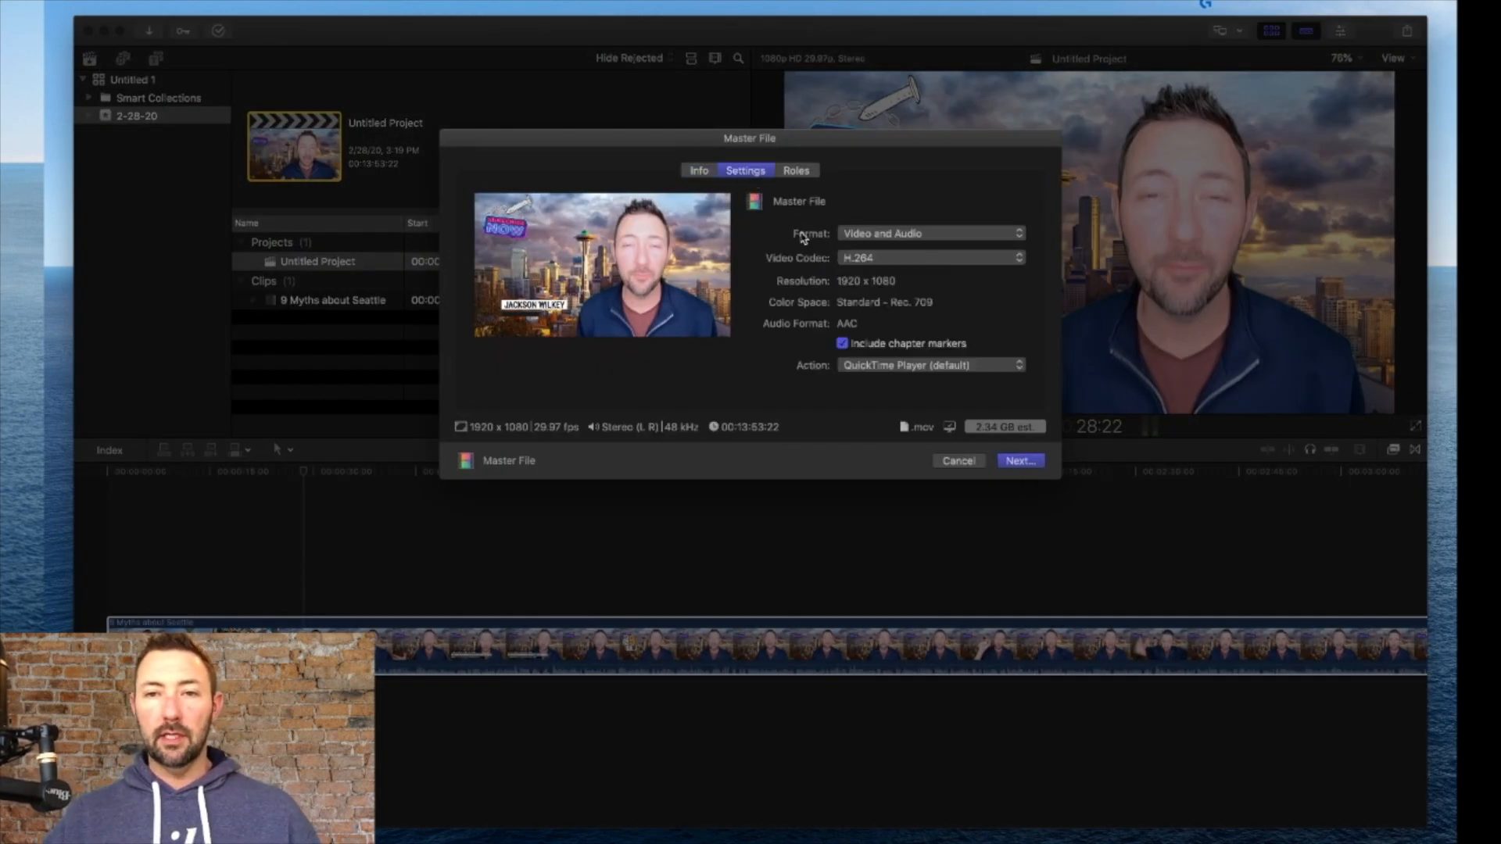
pyautogui.click(913, 257)
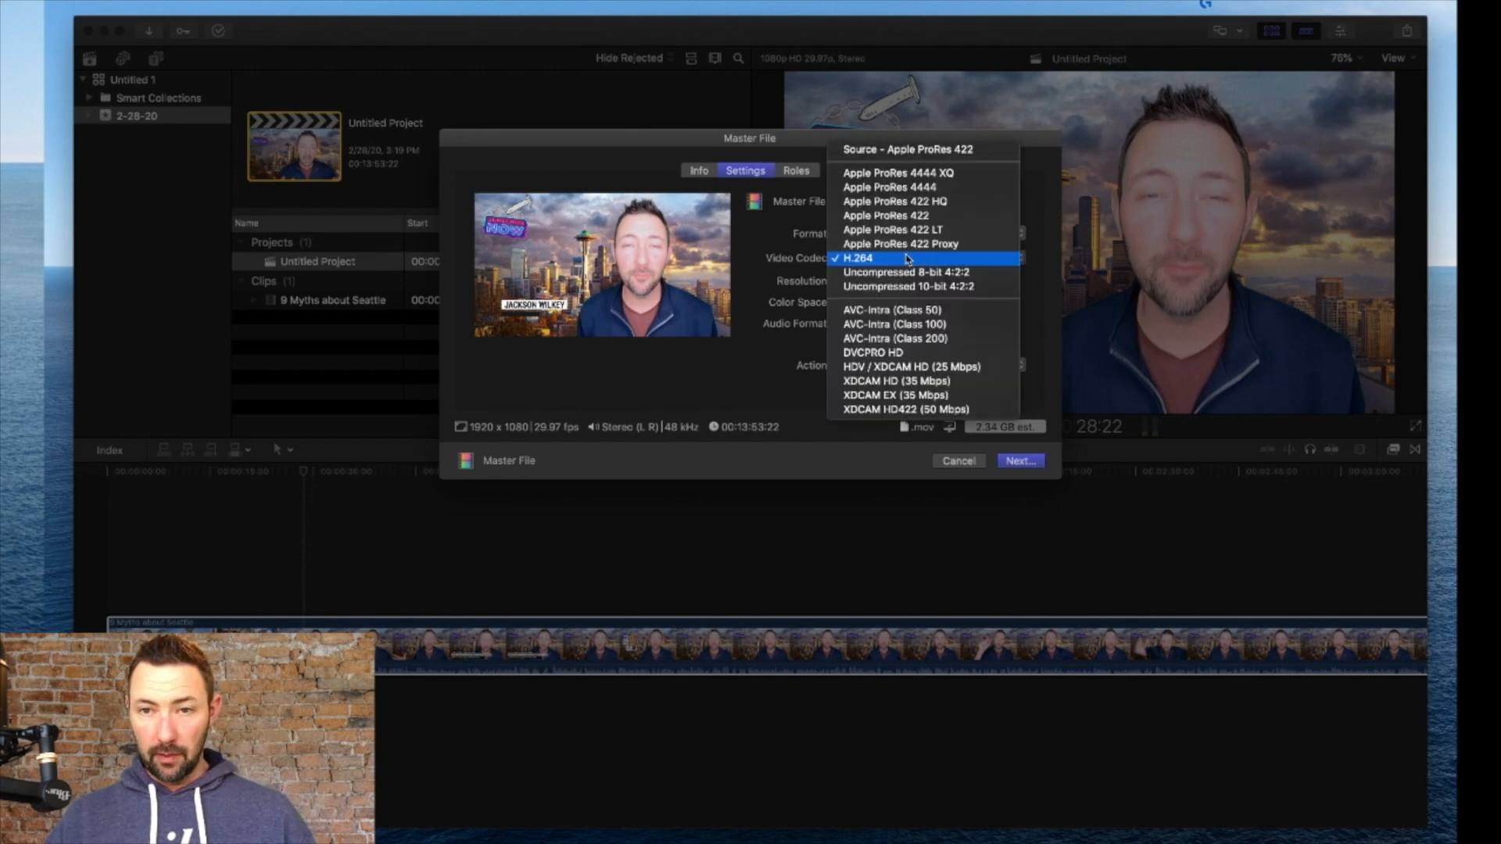
pyautogui.click(909, 202)
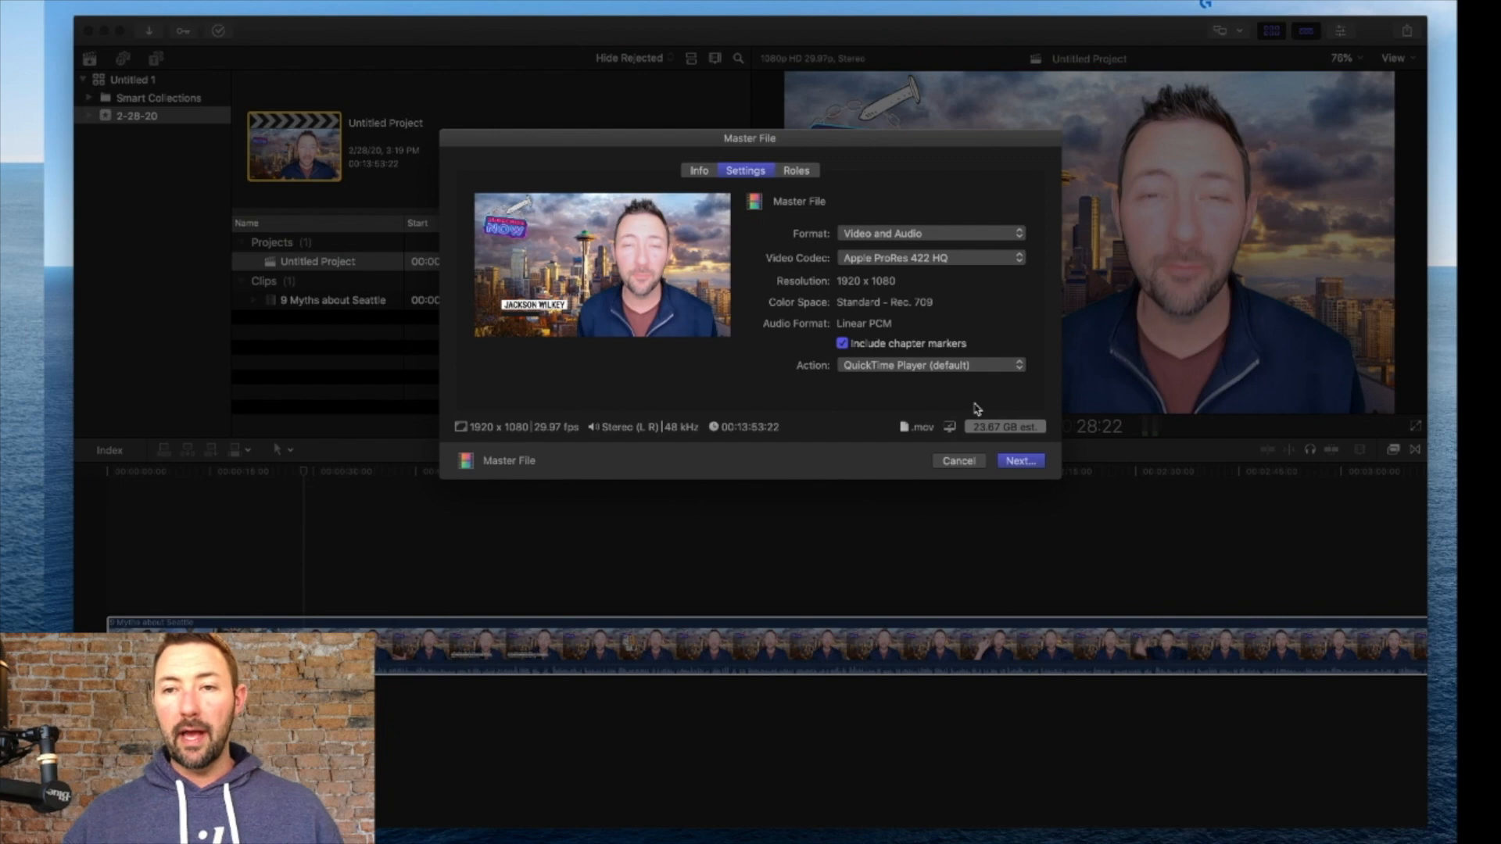
pyautogui.click(1014, 261)
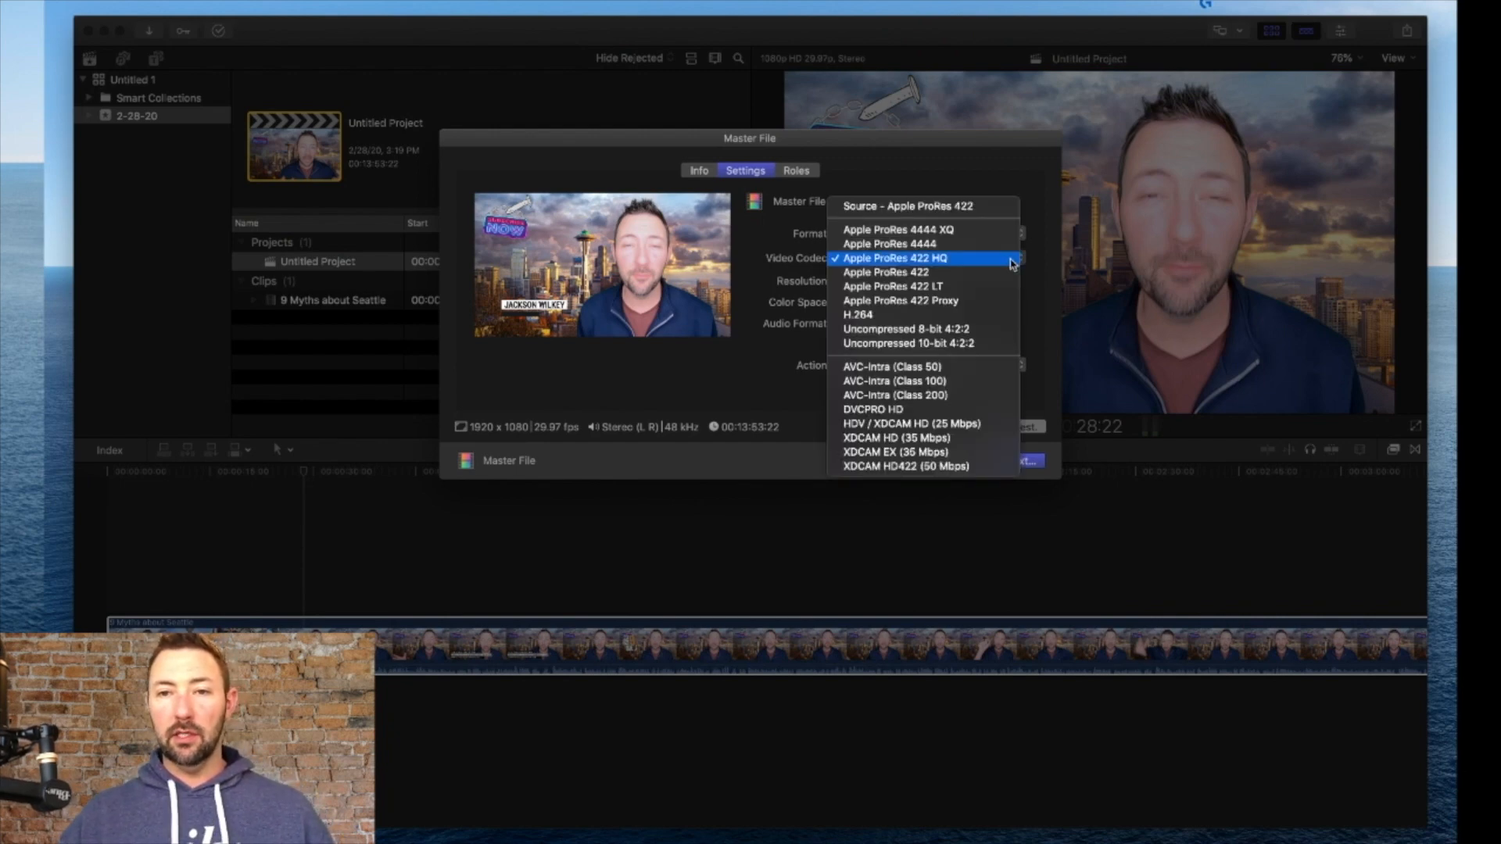
pyautogui.click(925, 315)
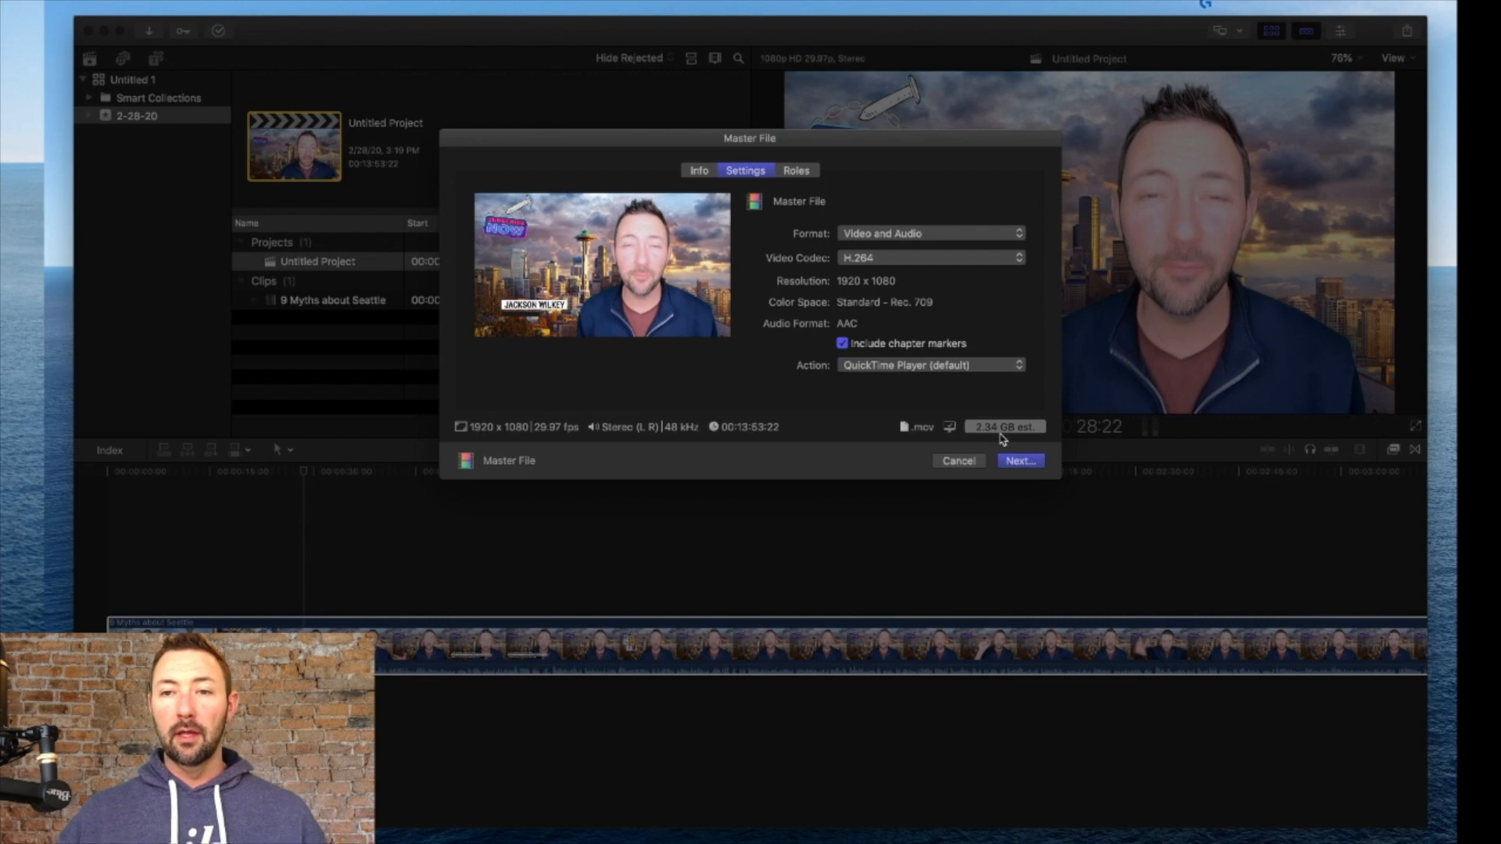
pyautogui.click(1020, 461)
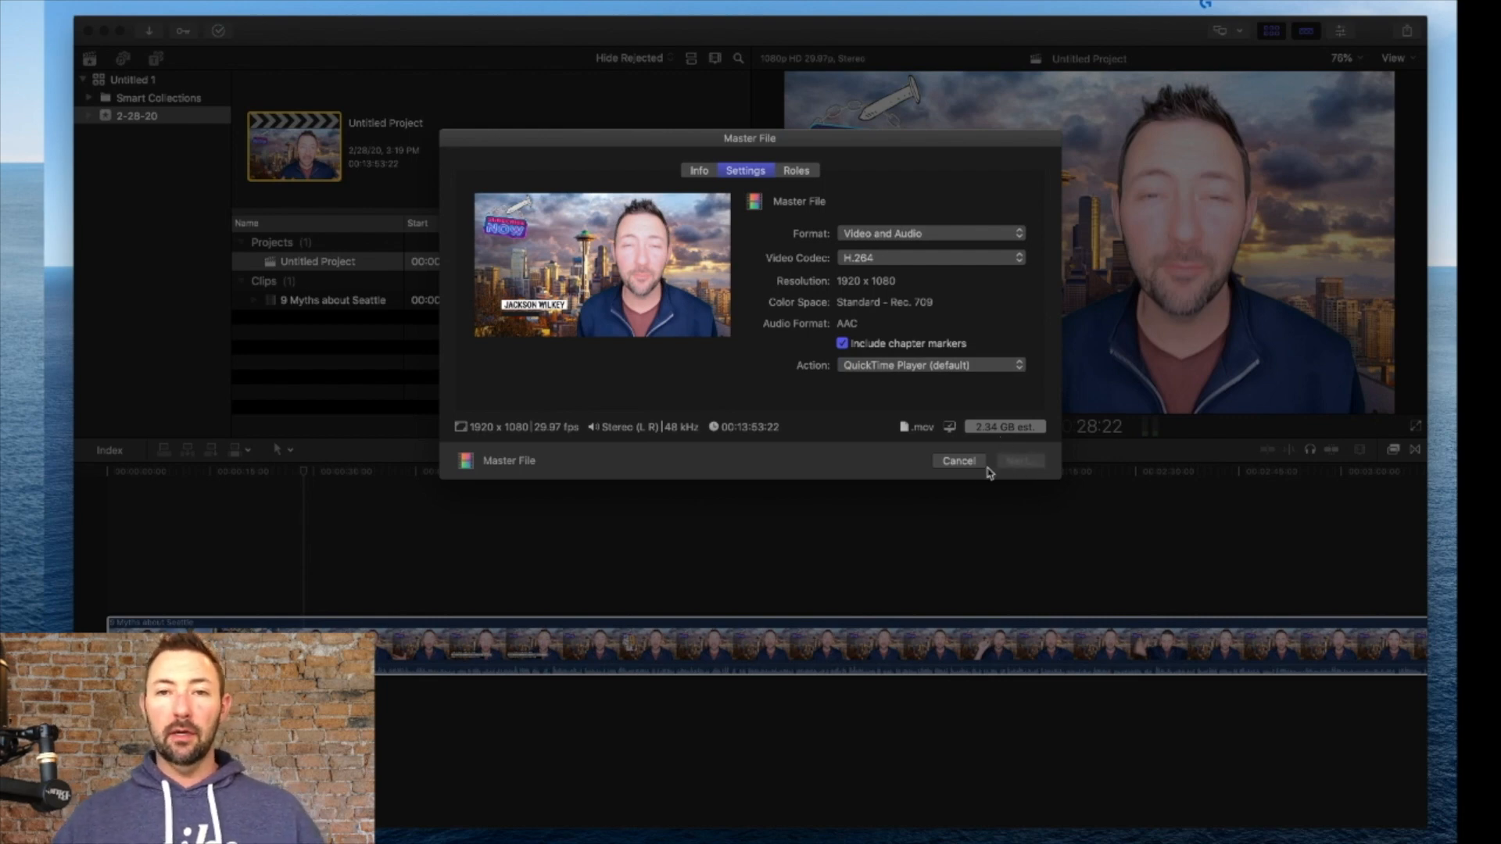